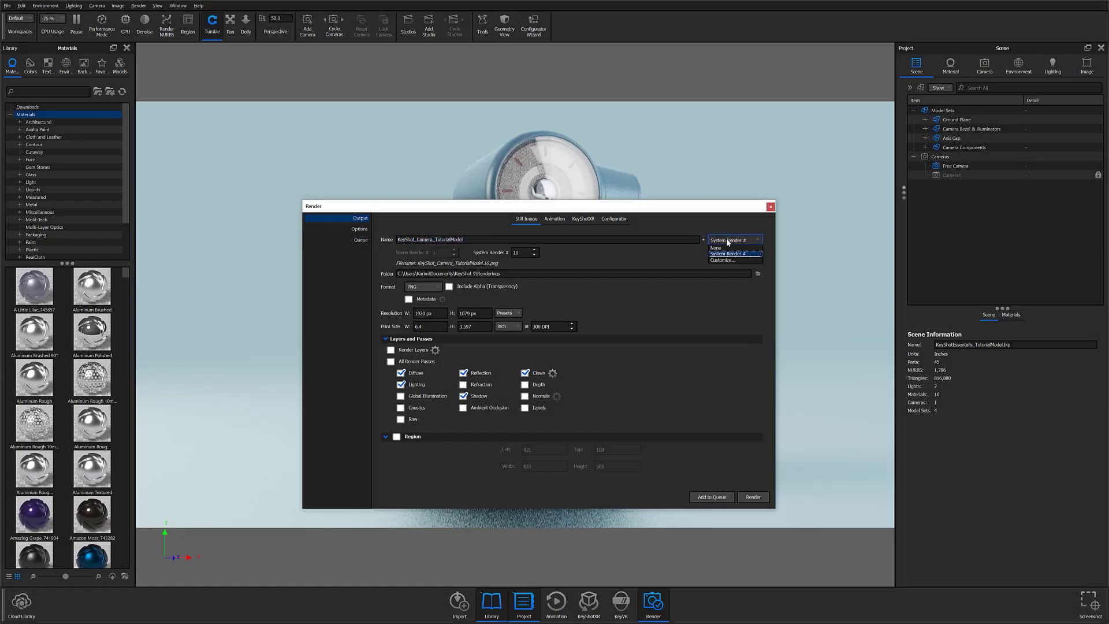
Step: Add the render number to the file name and output PSD files to the Animations folder
left_click(539, 331)
key("Return")
left_click(541, 274)
left_click(439, 306)
left_click(422, 286)
left_click(419, 329)
left_click(385, 338)
left_click(385, 338)
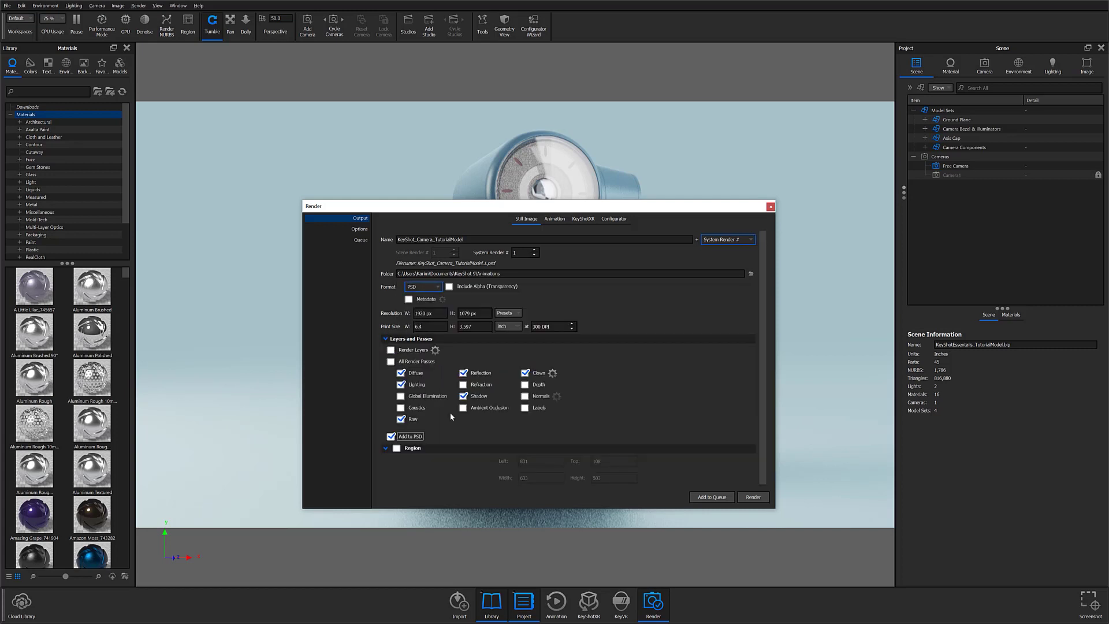
Step: Set custom quality: 713 samples, 24 ray bounces, higher GI quality, adjusted pixel blur, sharp texture filtering
left_click(359, 228)
left_click_drag(515, 294, 469, 294)
left_click_drag(463, 313, 557, 295)
left_click_drag(656, 295, 672, 293)
left_click_drag(667, 312, 656, 312)
left_click(431, 371)
Step: Set the render mode to Send to Network, send the job, and enable performance mode
left_click(522, 224)
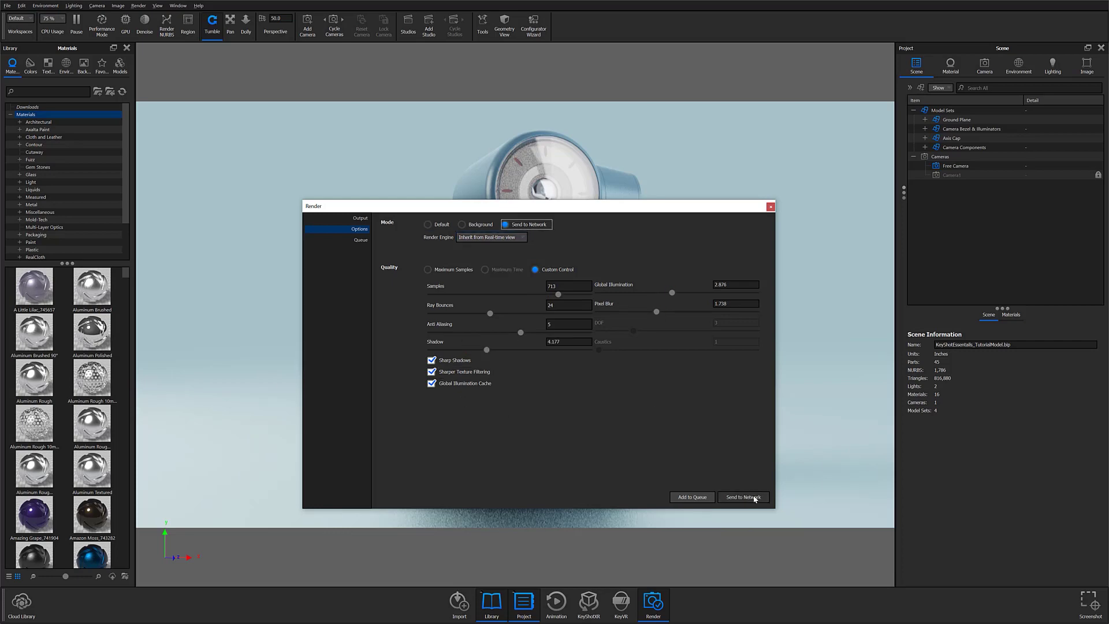
left_click(743, 497)
key("alt+p")
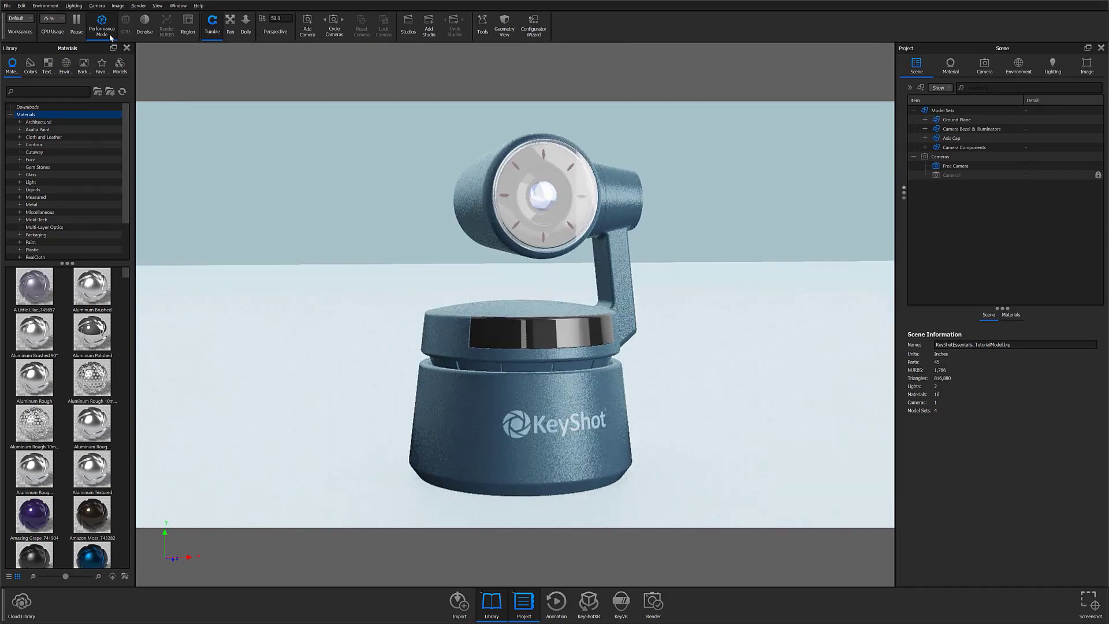
Step: Turn performance mode off and orbit the view around the camera robot model
key("alt+p")
left_click_drag(630, 442, 485, 427)
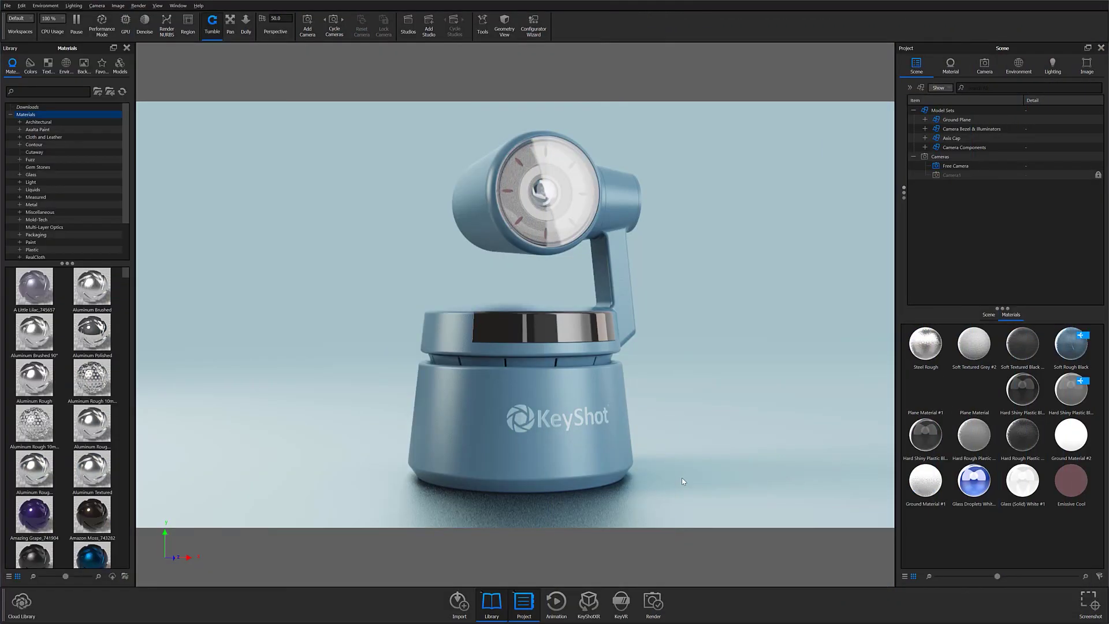
Step: Open and close the Render dialog using the ribbon Render button and then Ctrl+P
left_click(651, 604)
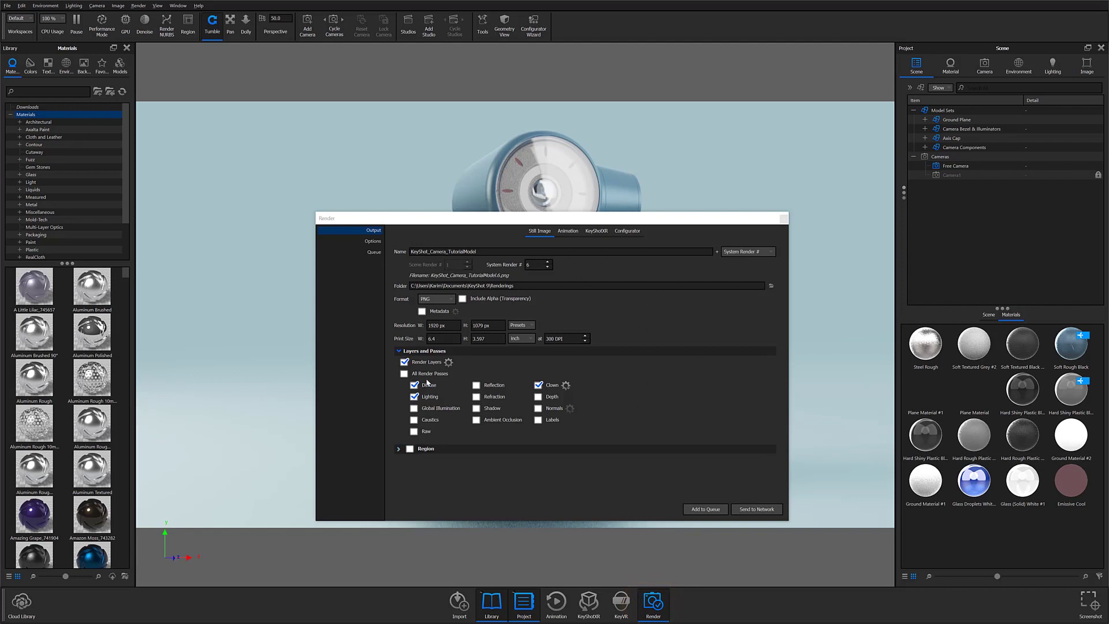
left_click(782, 219)
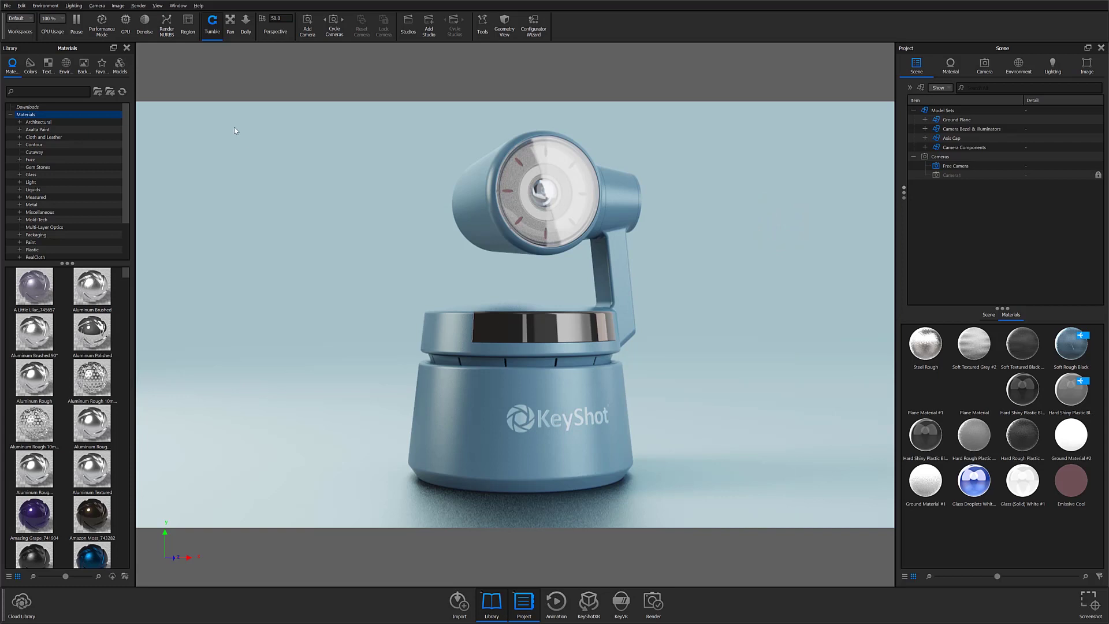
key("ctrl+p")
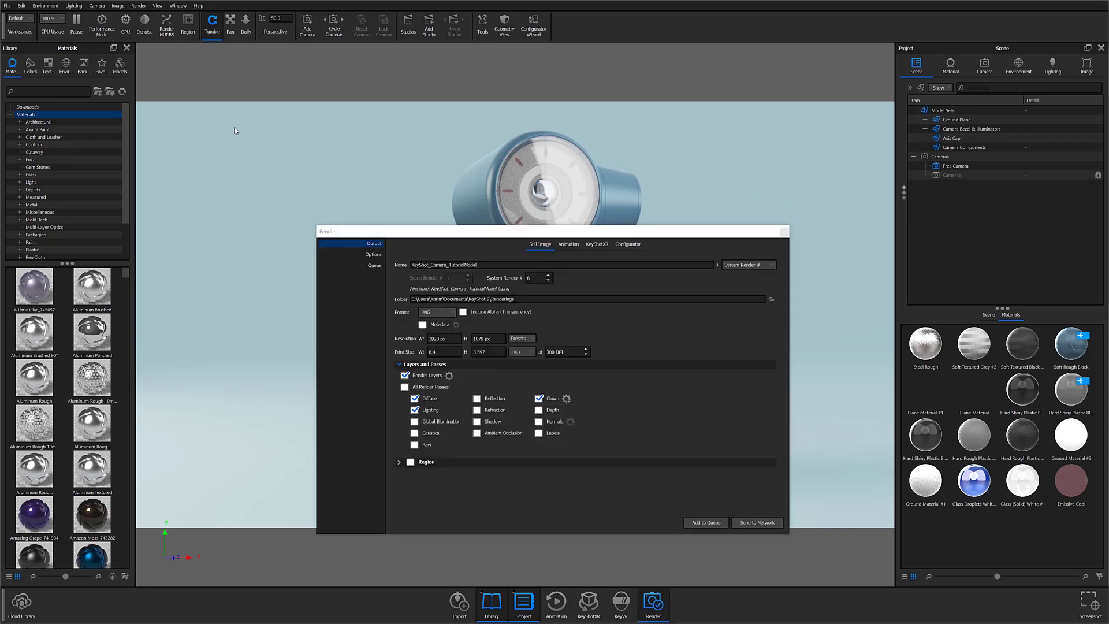
left_click(783, 231)
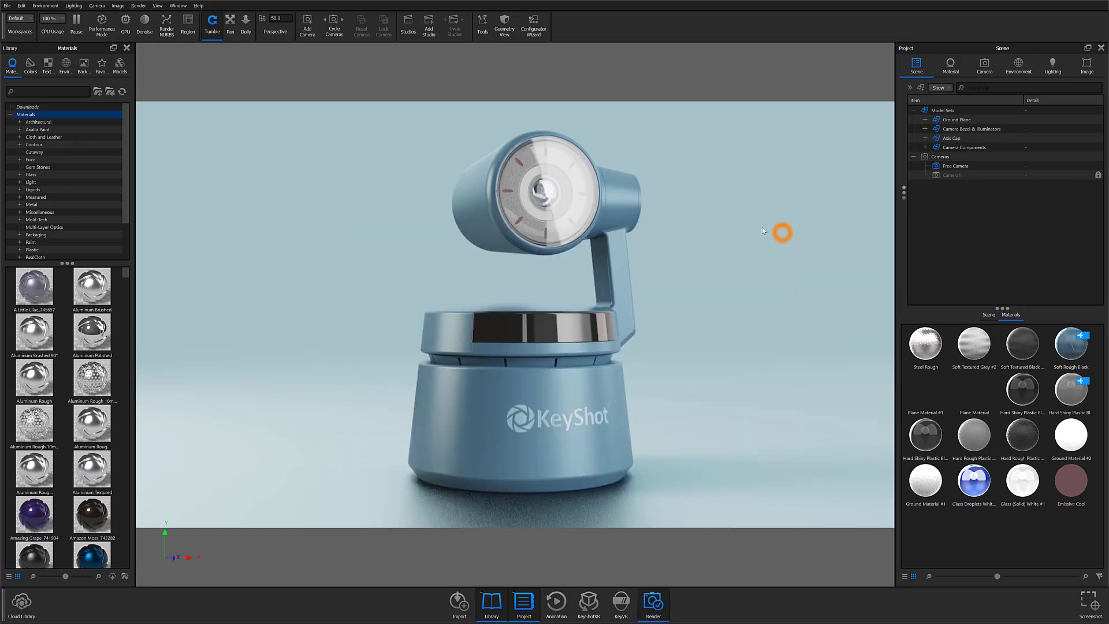
Step: Open the Render dialog from the Render menu and move it up and left
left_click(139, 5)
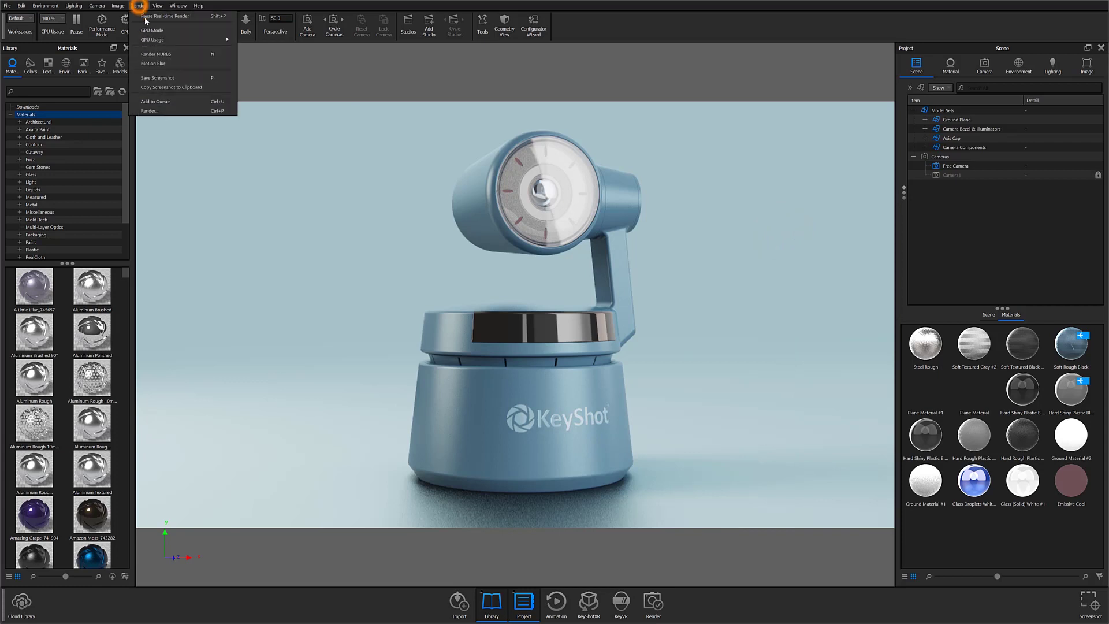
left_click(149, 110)
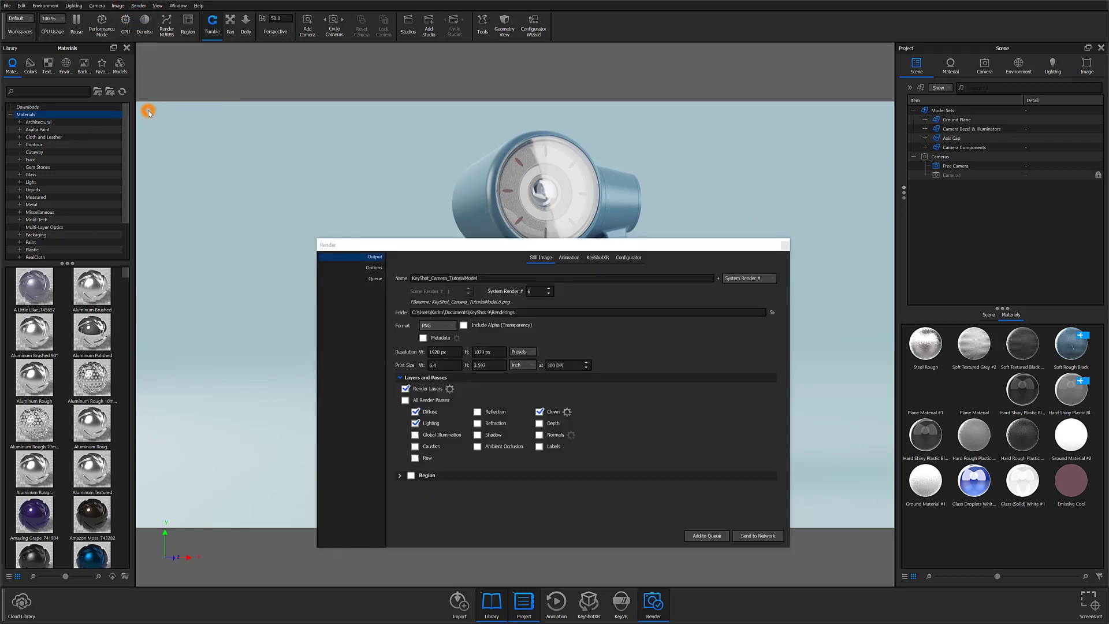
left_click(520, 246)
left_click_drag(520, 245, 502, 182)
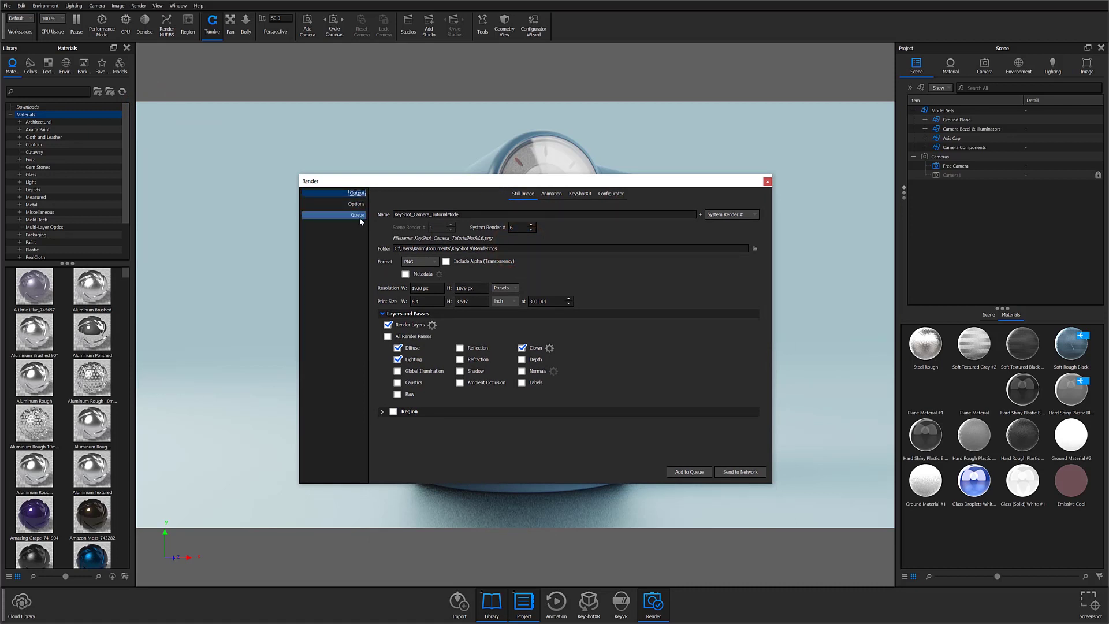
Step: Browse the Render dialog's Output, Options and Queue pages, ending back on Output
left_click(358, 192)
left_click(357, 204)
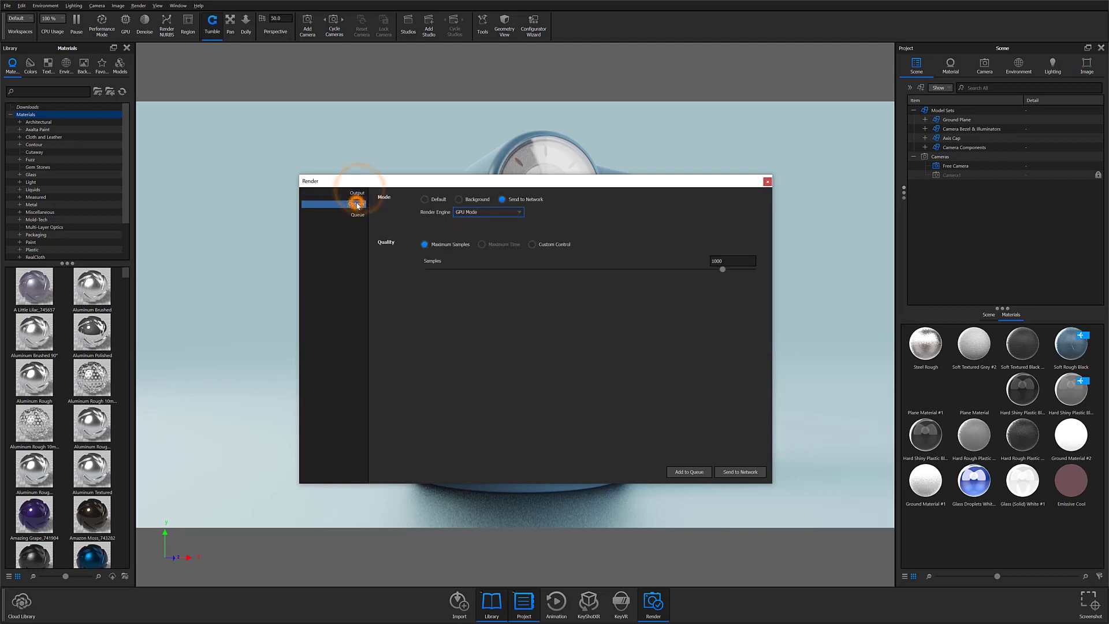
left_click(358, 214)
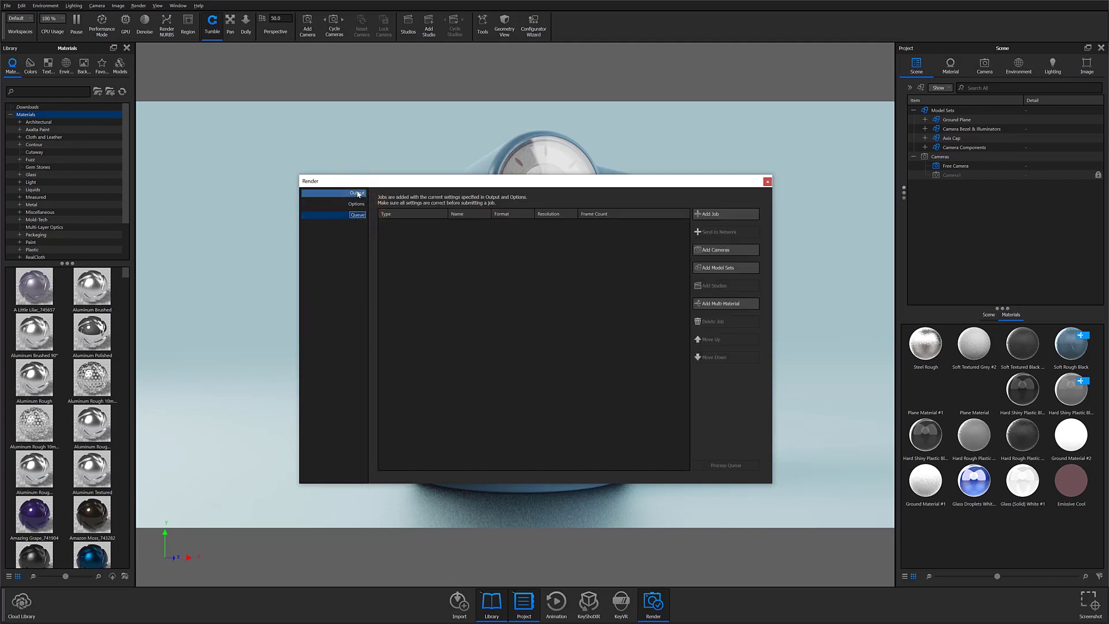
left_click(358, 193)
left_click(357, 204)
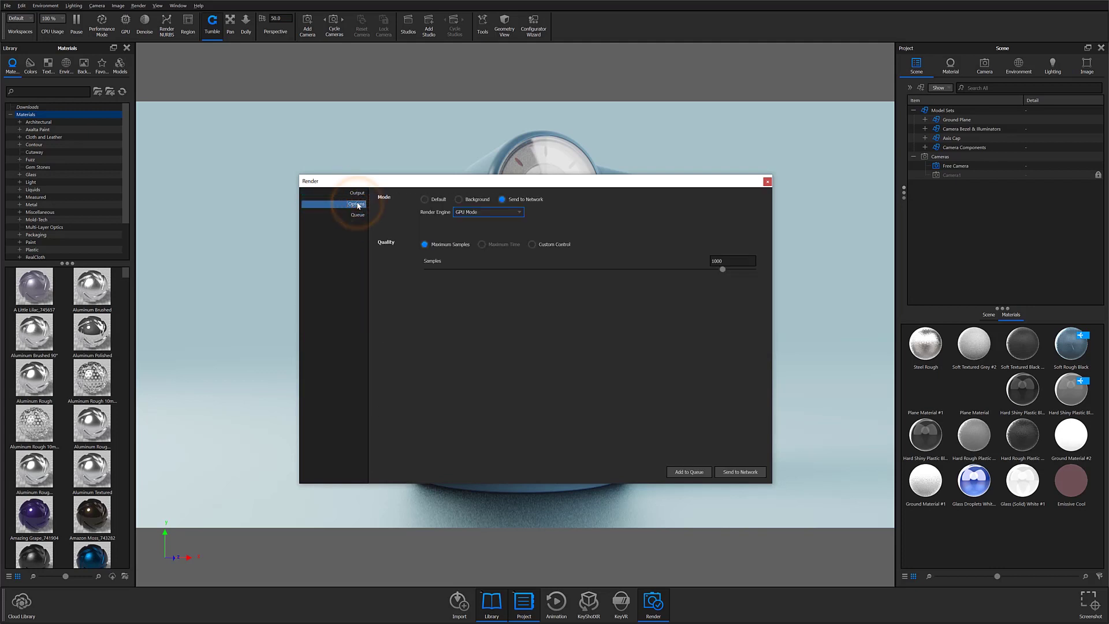
left_click(357, 194)
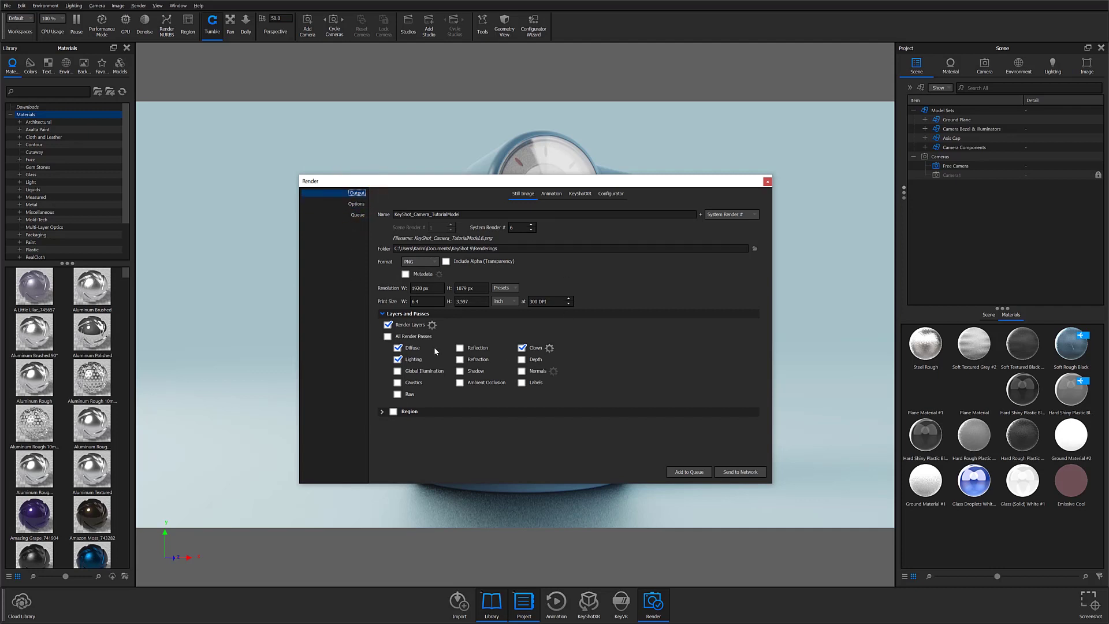
Step: Inspect the output name, Renderings folder and resolution presets, then view the Animation output settings
double_click(482, 217)
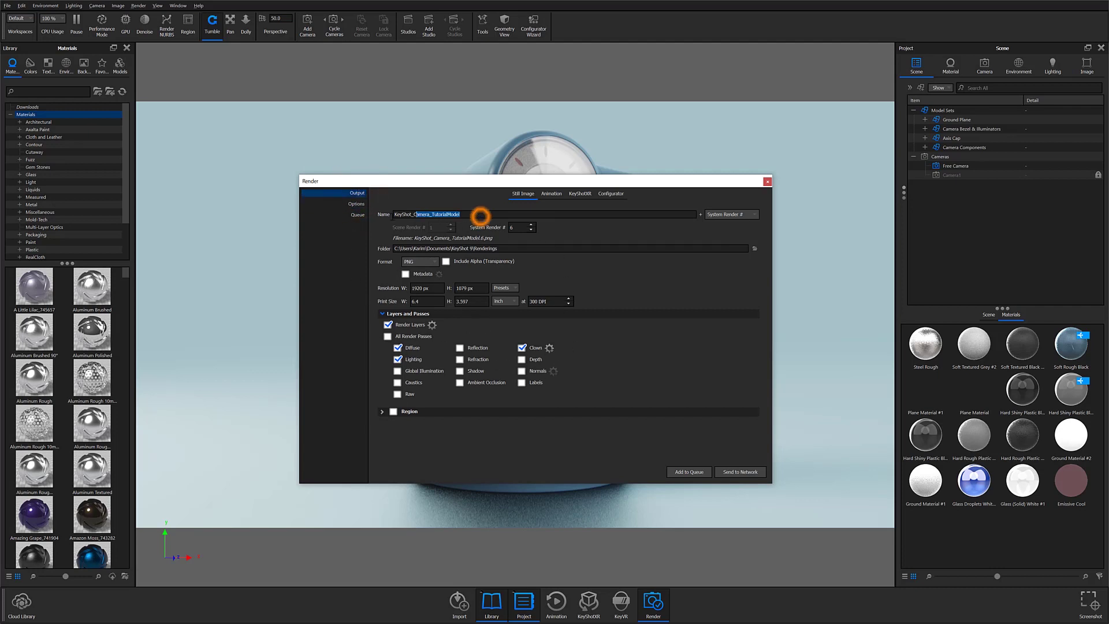
left_click_drag(498, 248, 387, 243)
left_click(513, 289)
left_click(513, 289)
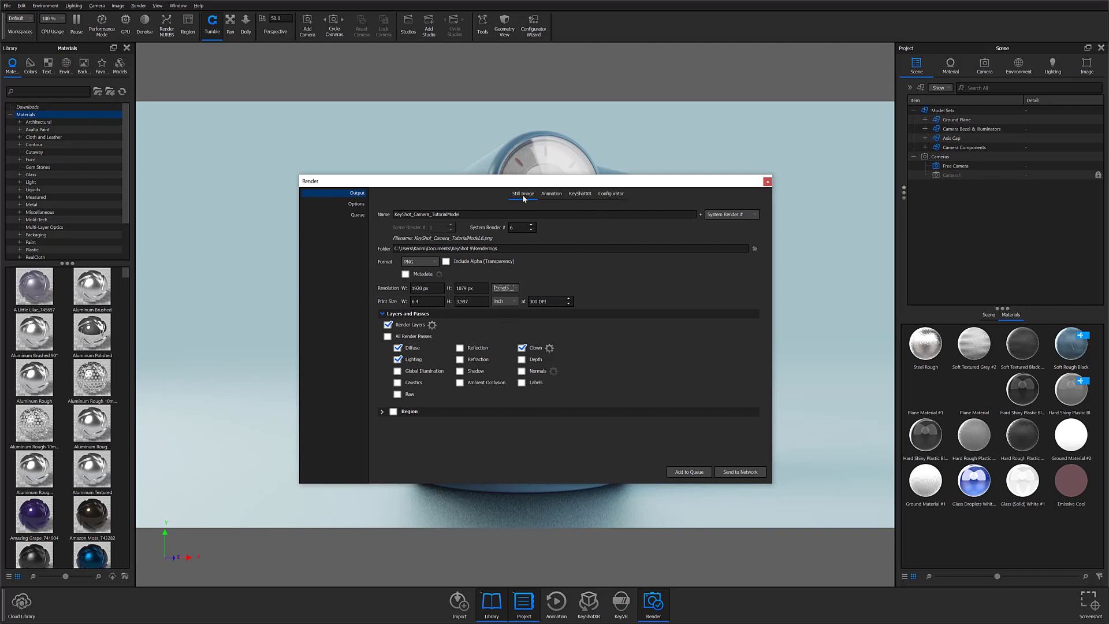
left_click(545, 195)
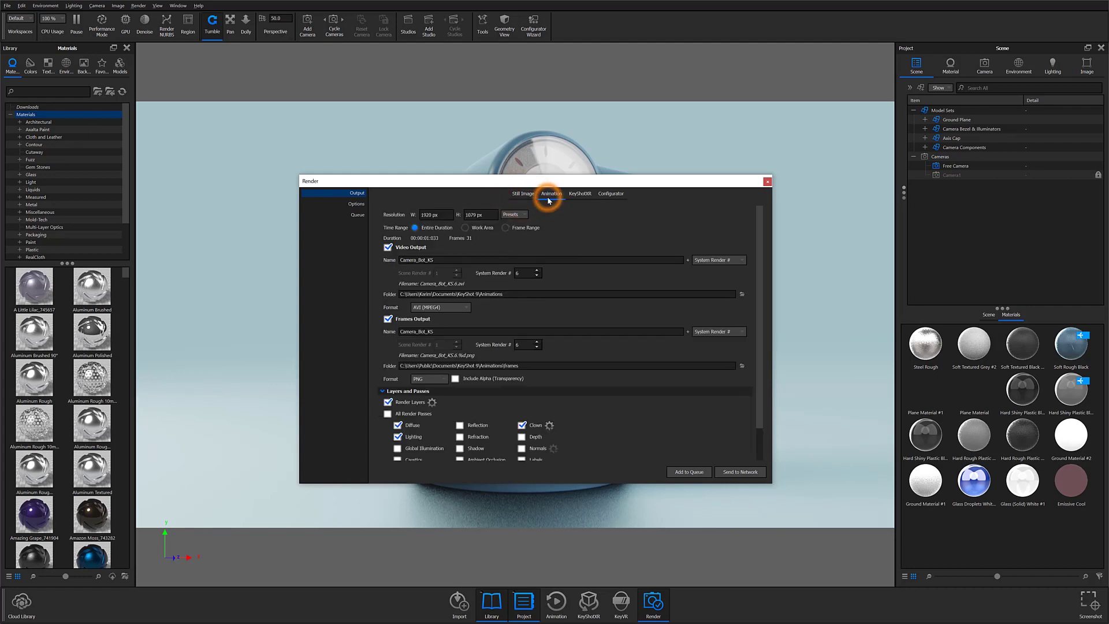
Step: Switch the Render dialog's Output page from Animation back to the Still Image tab
left_click(522, 195)
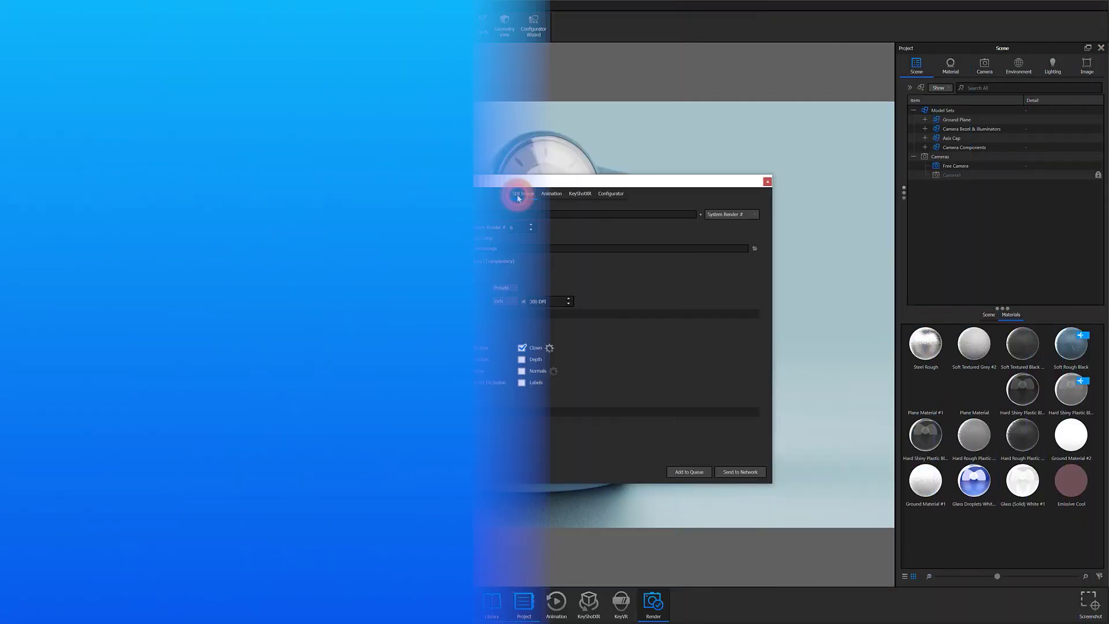
left_click(519, 195)
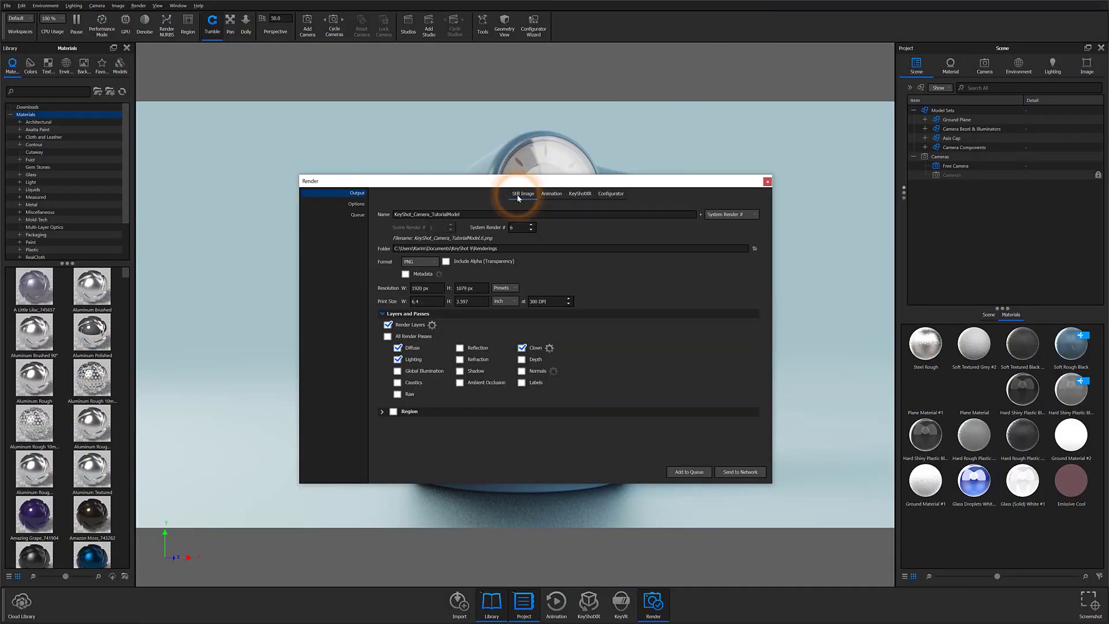
double_click(477, 214)
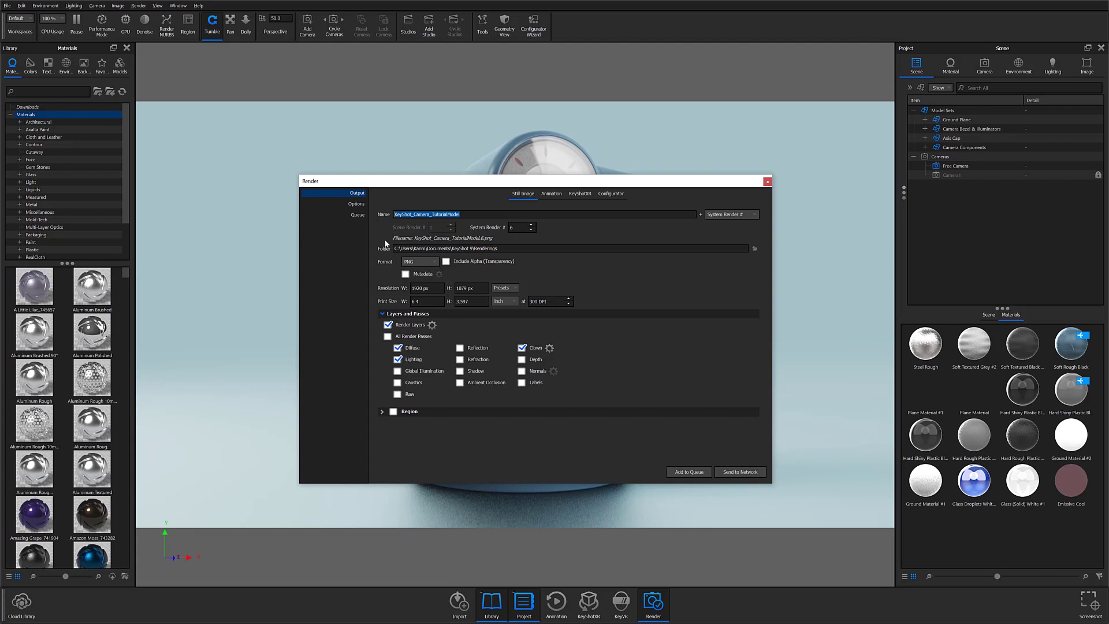
left_click(725, 214)
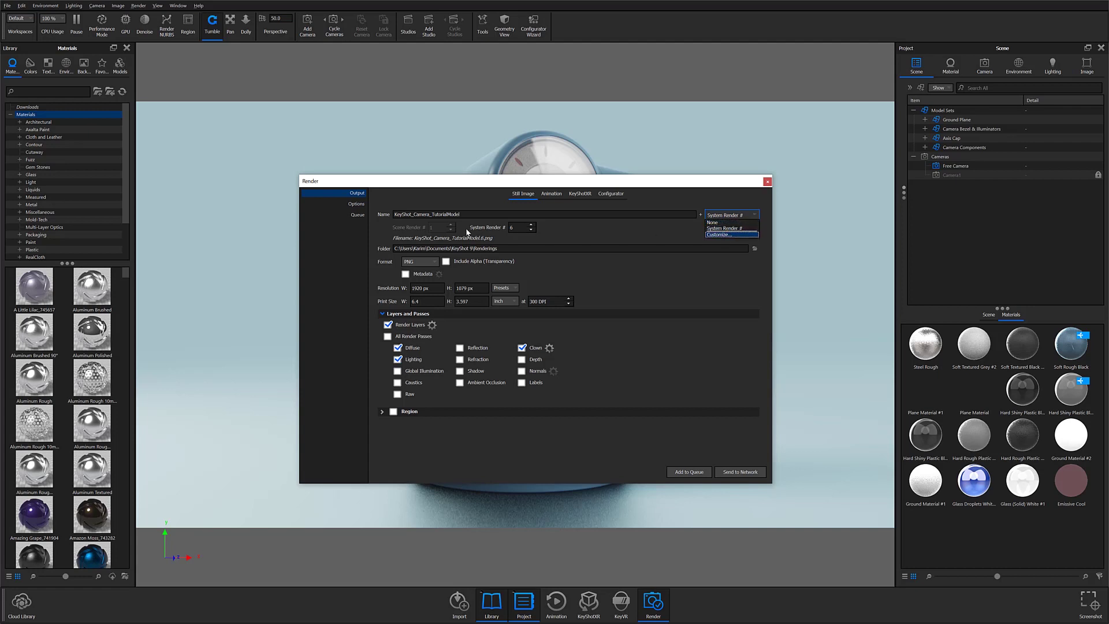
left_click(531, 226)
left_click(532, 230)
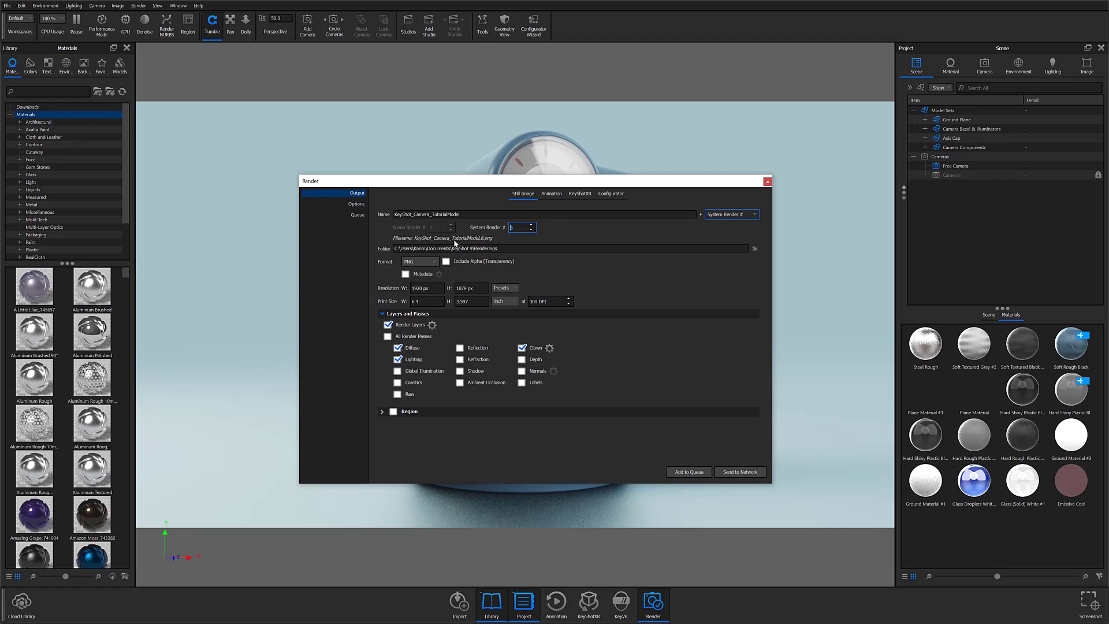
left_click_drag(504, 248, 387, 244)
left_click(751, 248)
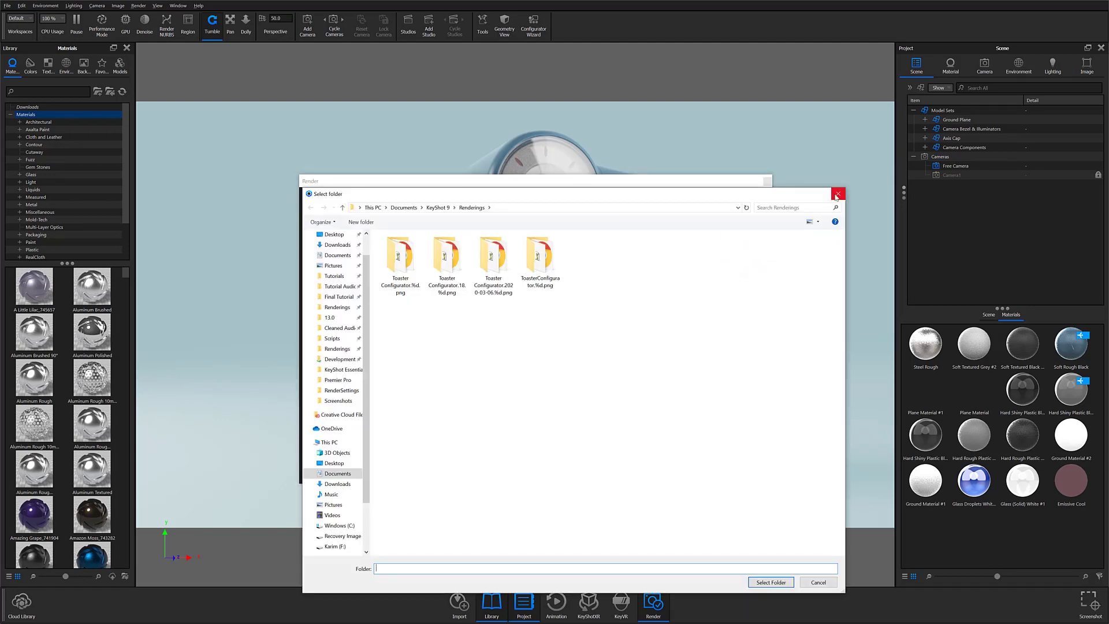
left_click(837, 194)
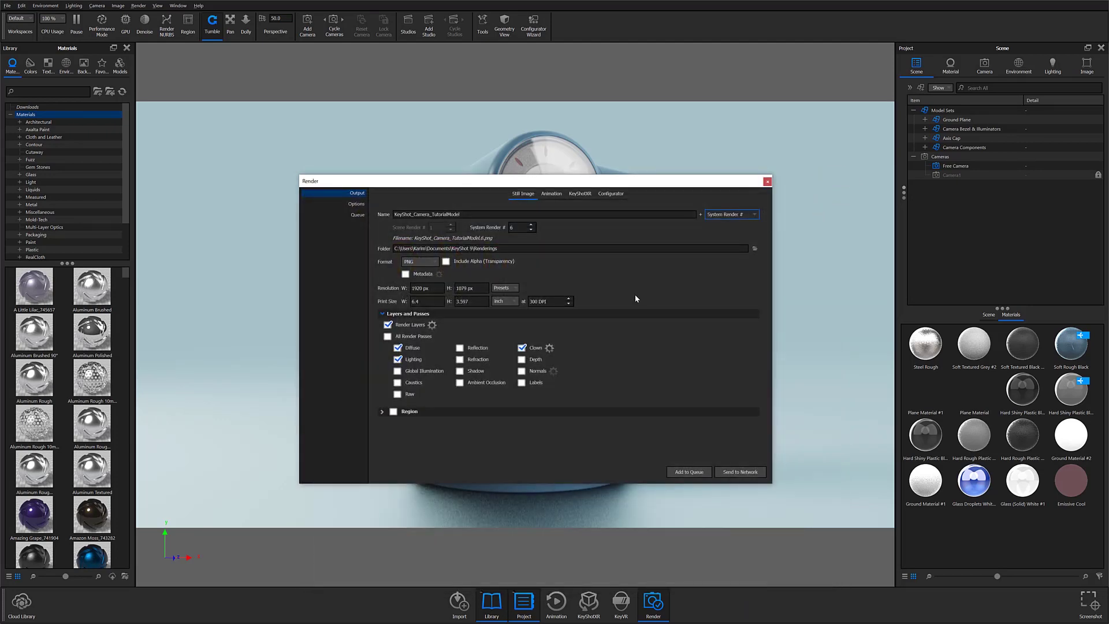
Step: Try PSD in the Format list, settle on PNG for the still, and tick Metadata
left_click(419, 262)
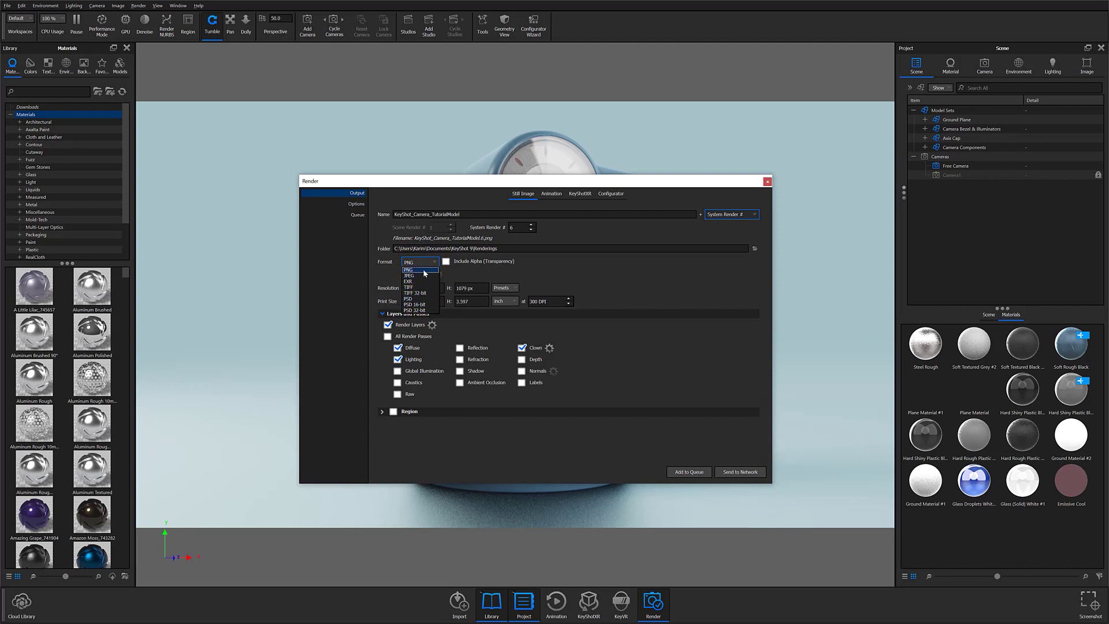
left_click(445, 264)
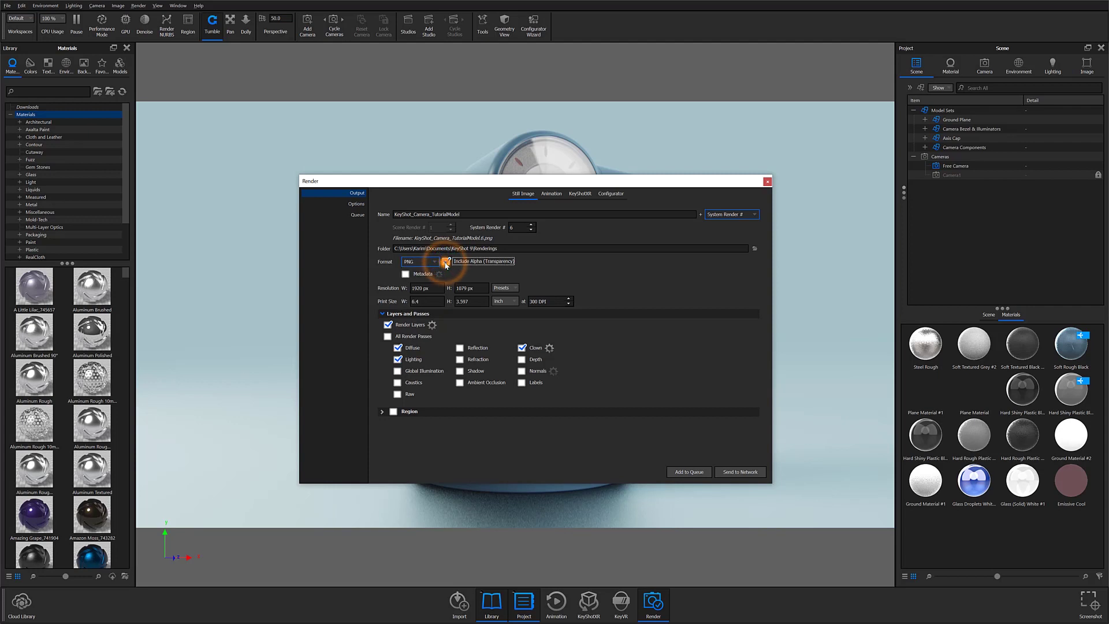
left_click(436, 263)
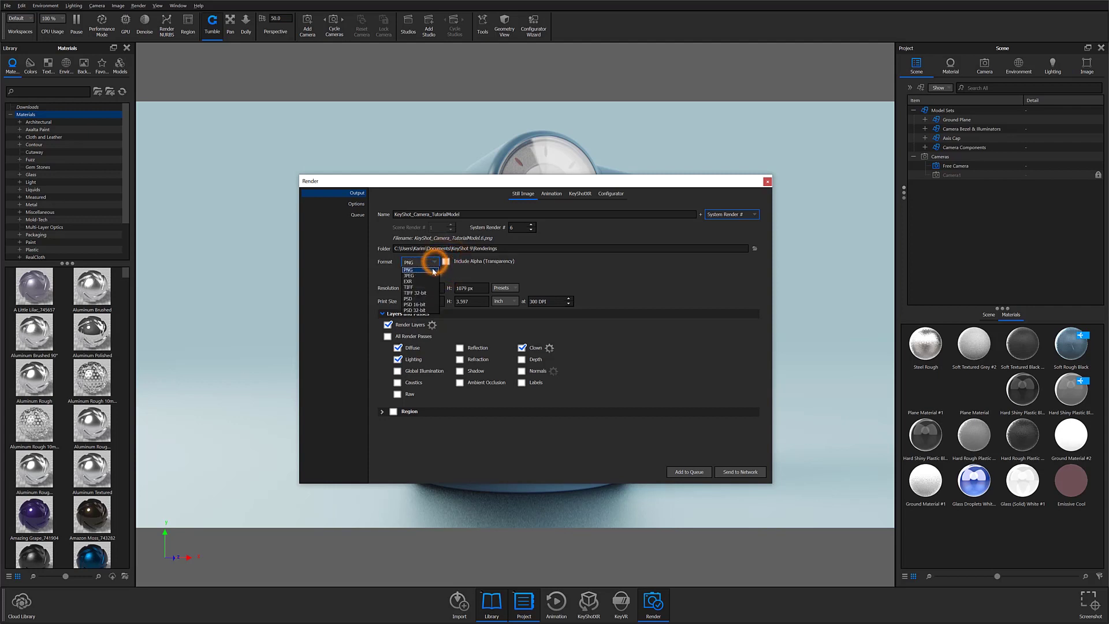
left_click(423, 293)
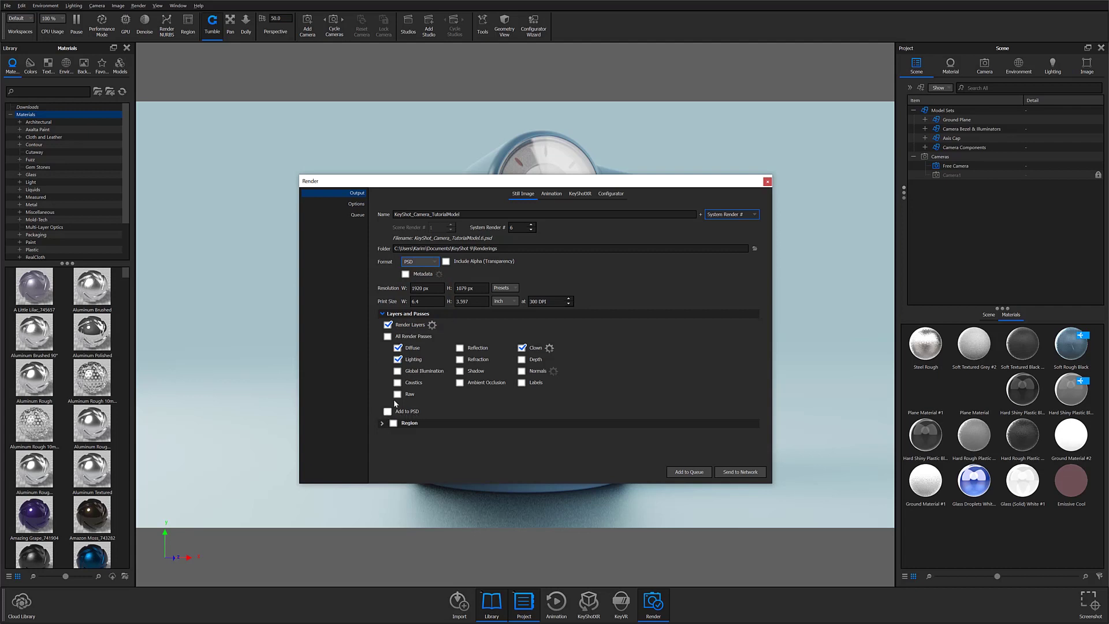
left_click(430, 263)
left_click(429, 270)
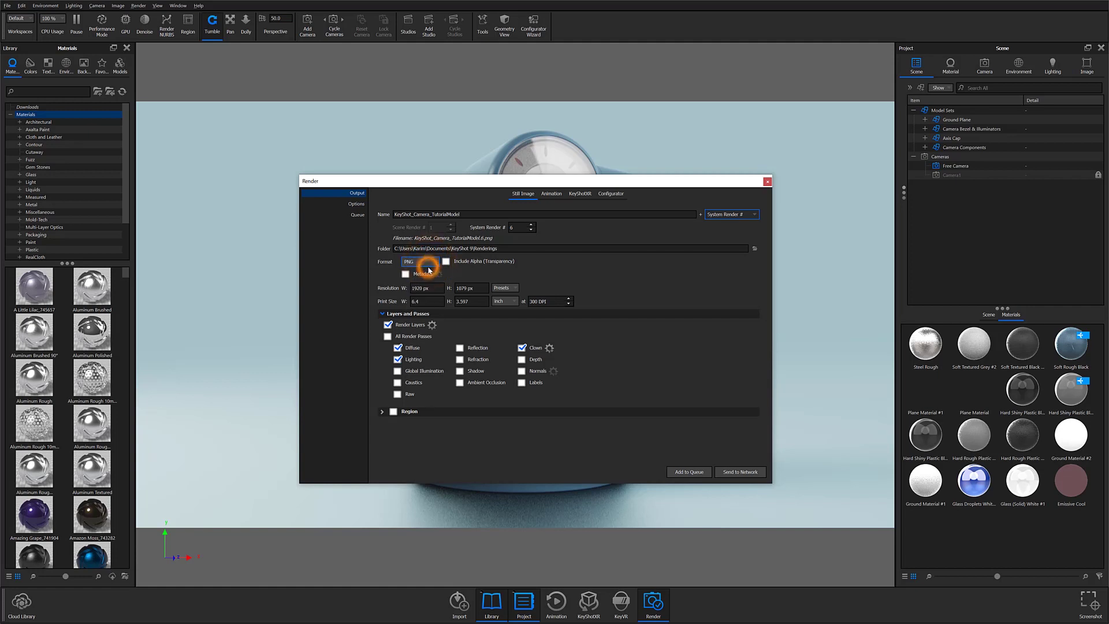
left_click(407, 272)
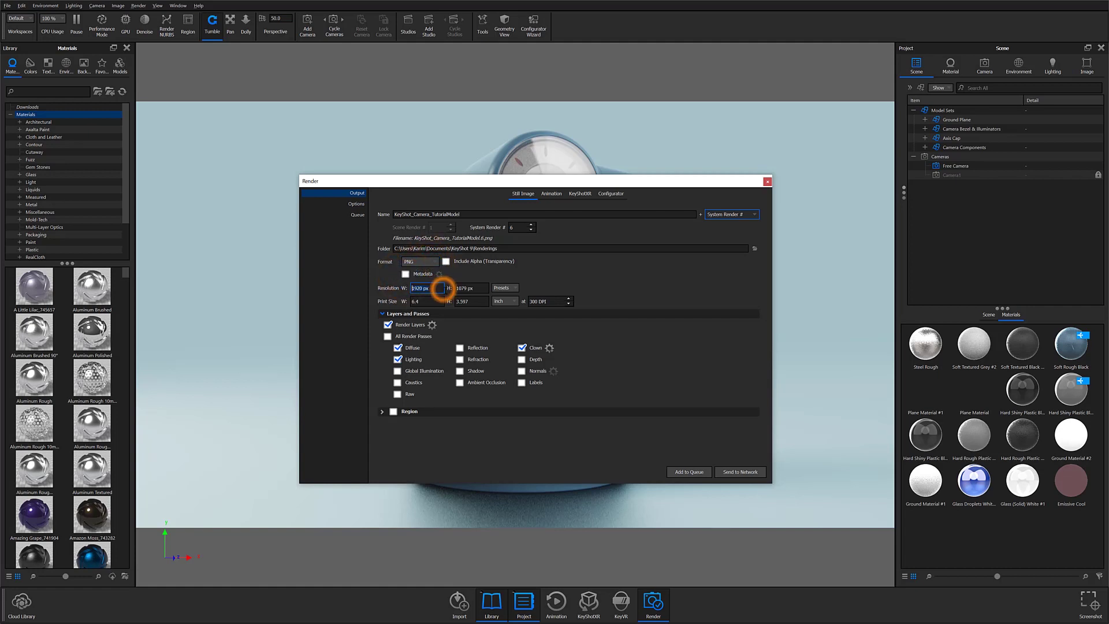
Step: Keep 1920 × 1079 px and a 6.4 inch, 300 DPI print size, then collapse Layers and Passes
left_click(474, 287)
left_click(430, 301)
left_click(480, 300)
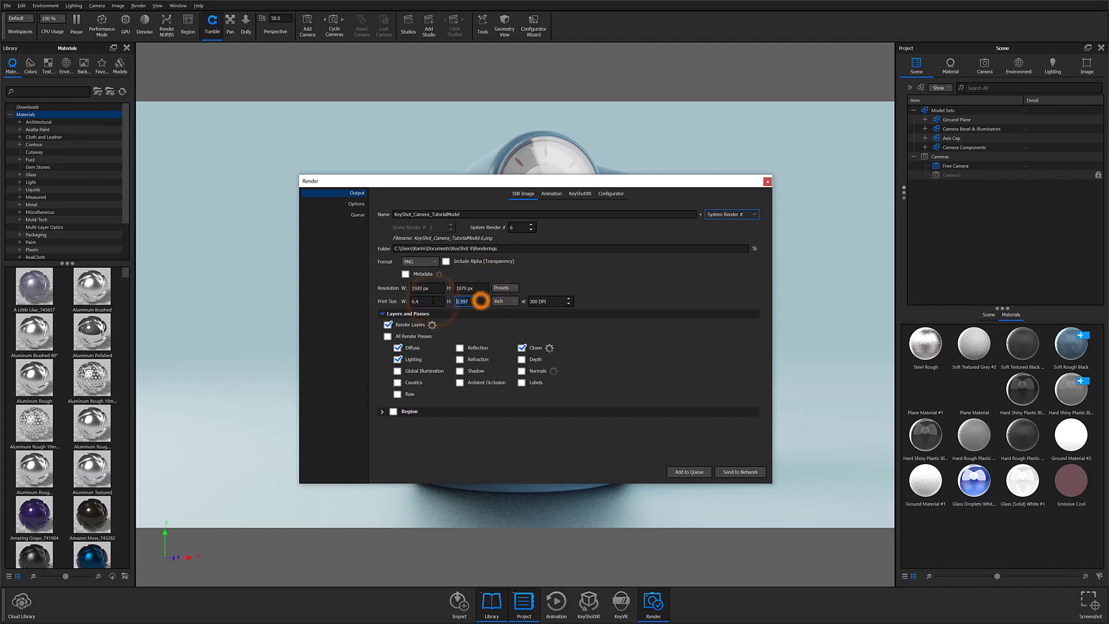
left_click(509, 288)
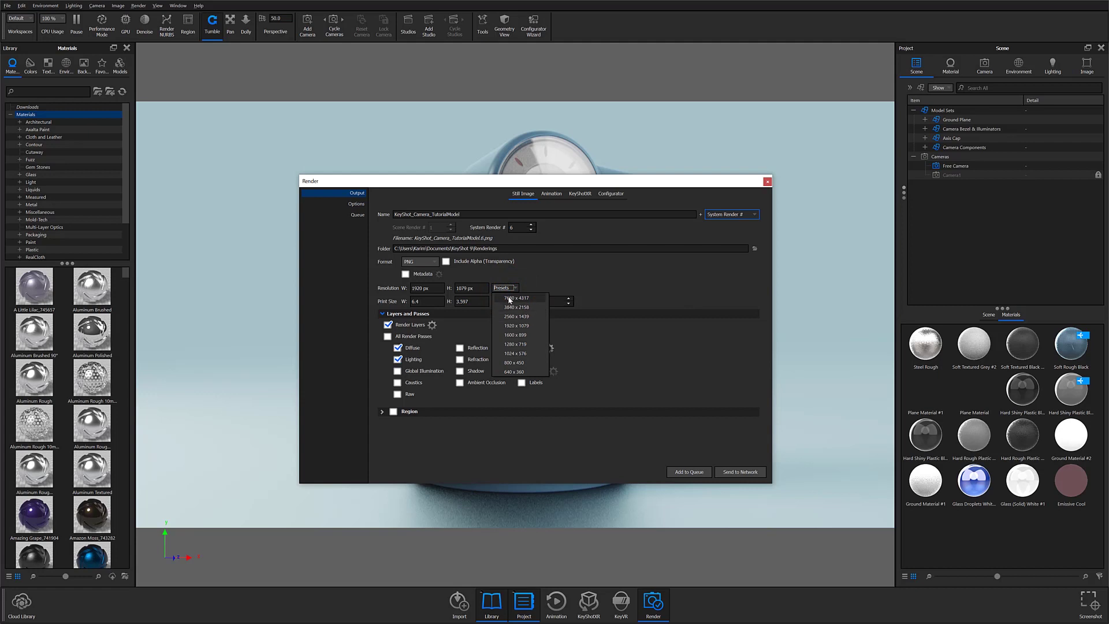
left_click(567, 329)
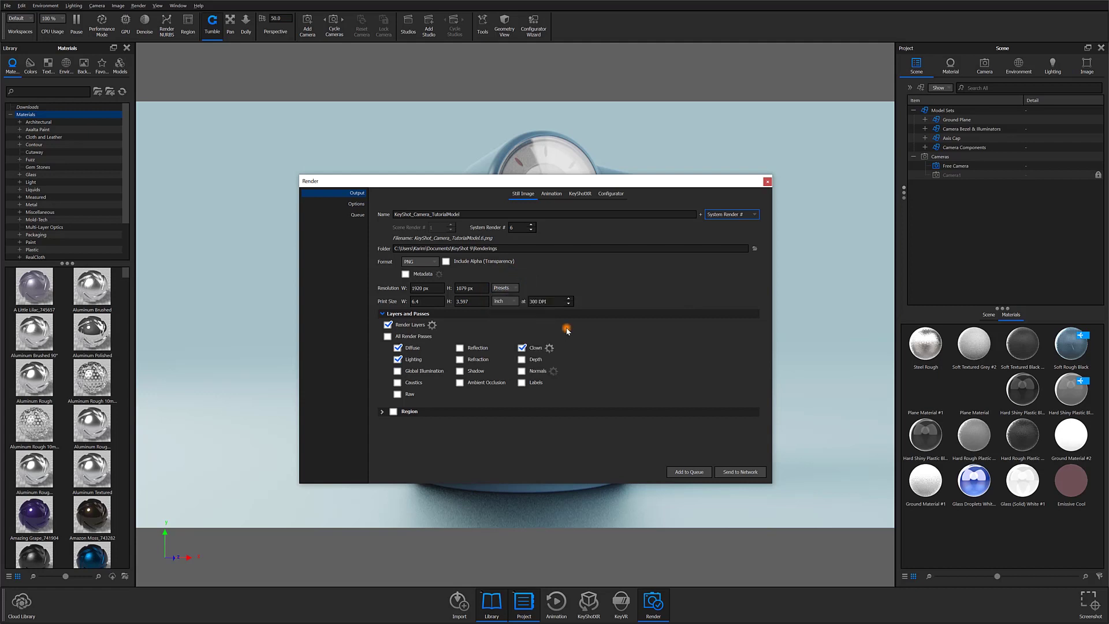
left_click(511, 301)
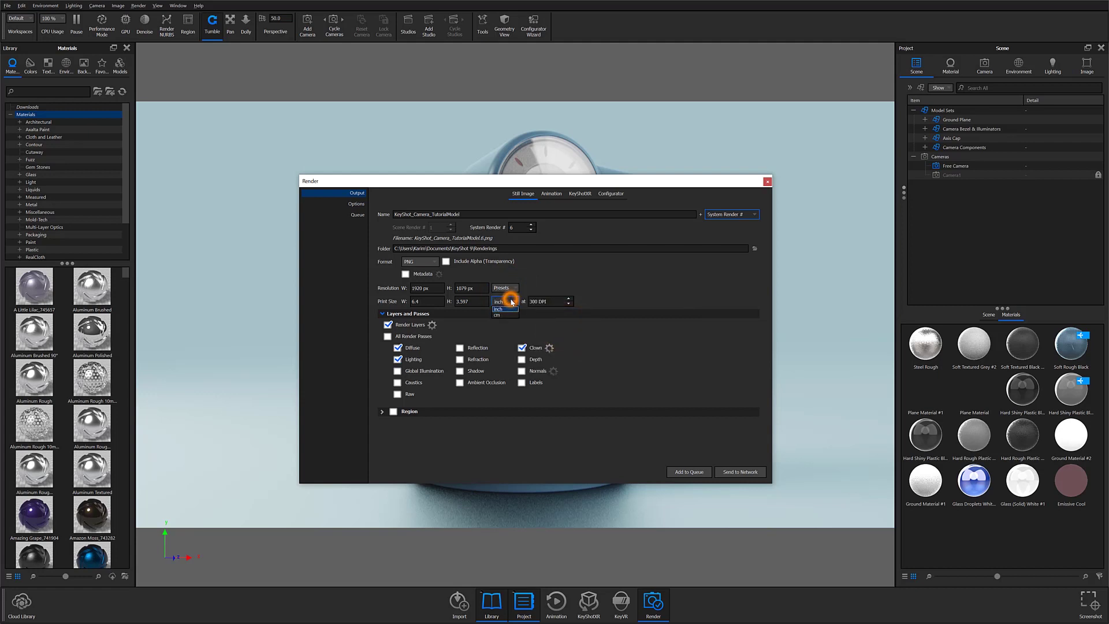
left_click(543, 302)
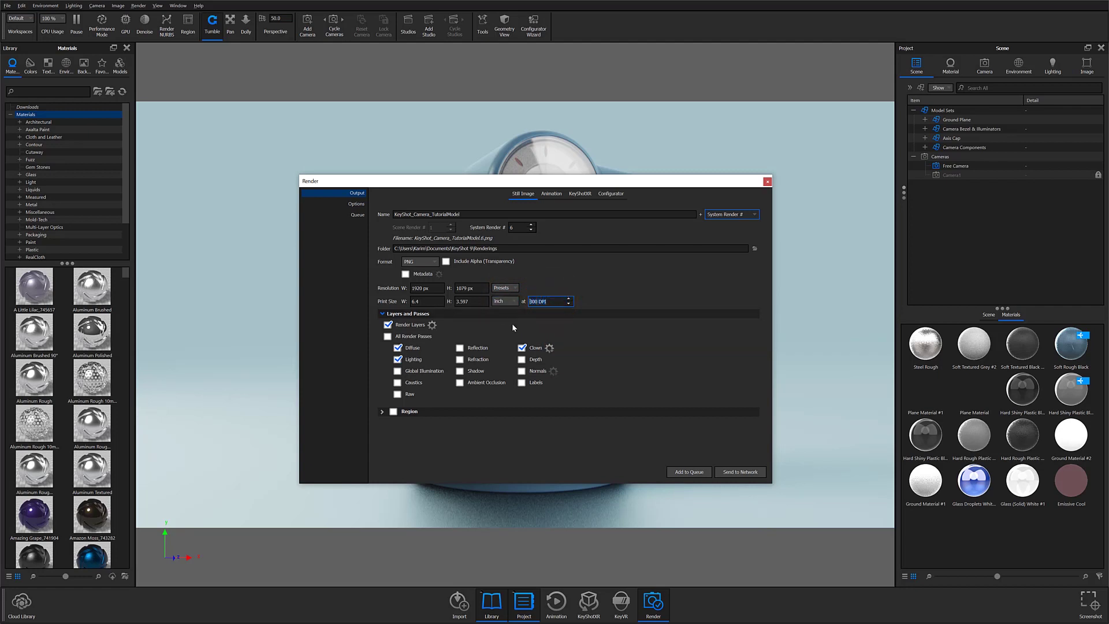
left_click(383, 313)
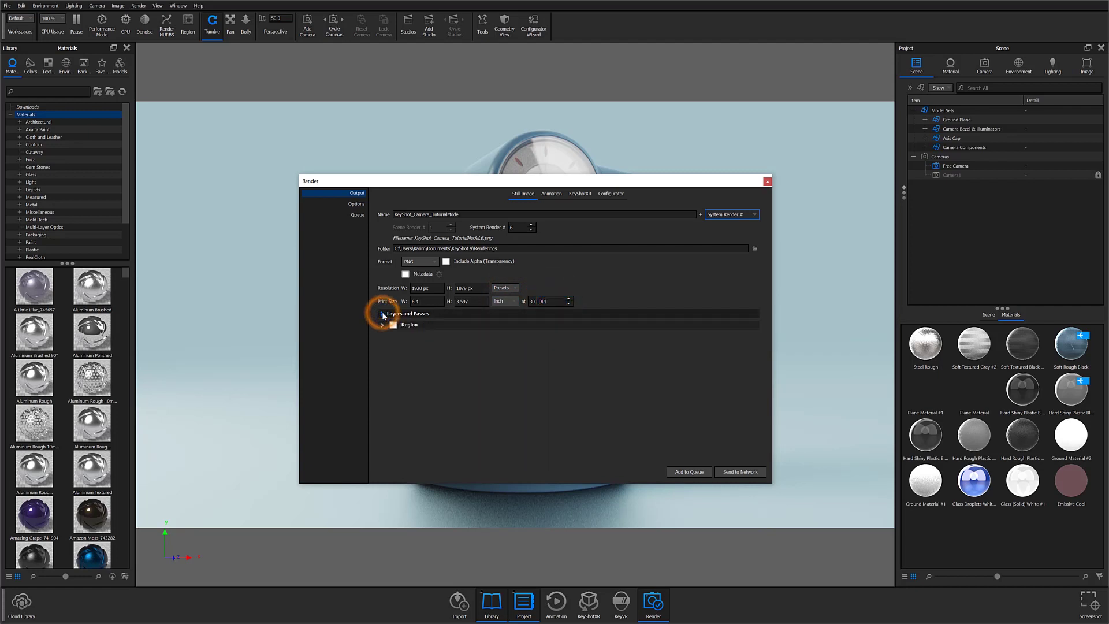
Step: Turn off the Lighting pass and enable the Reflection and Shadow passes
left_click(382, 313)
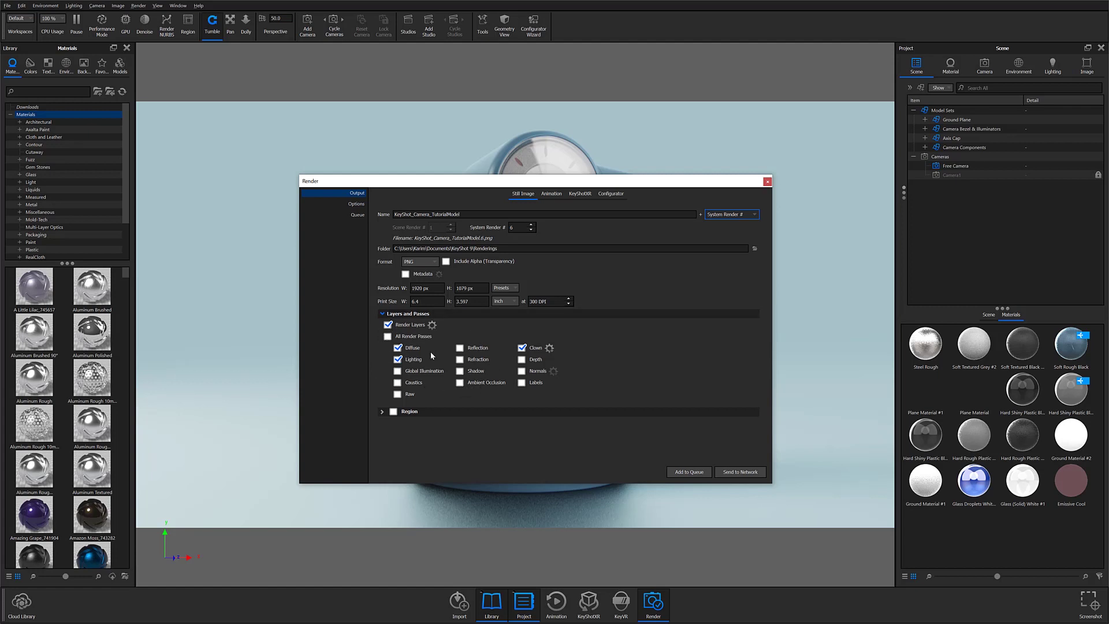
left_click(414, 359)
left_click(472, 347)
left_click(481, 372)
Step: Collapse Layers and Passes and set the still output format to PSD
left_click(423, 262)
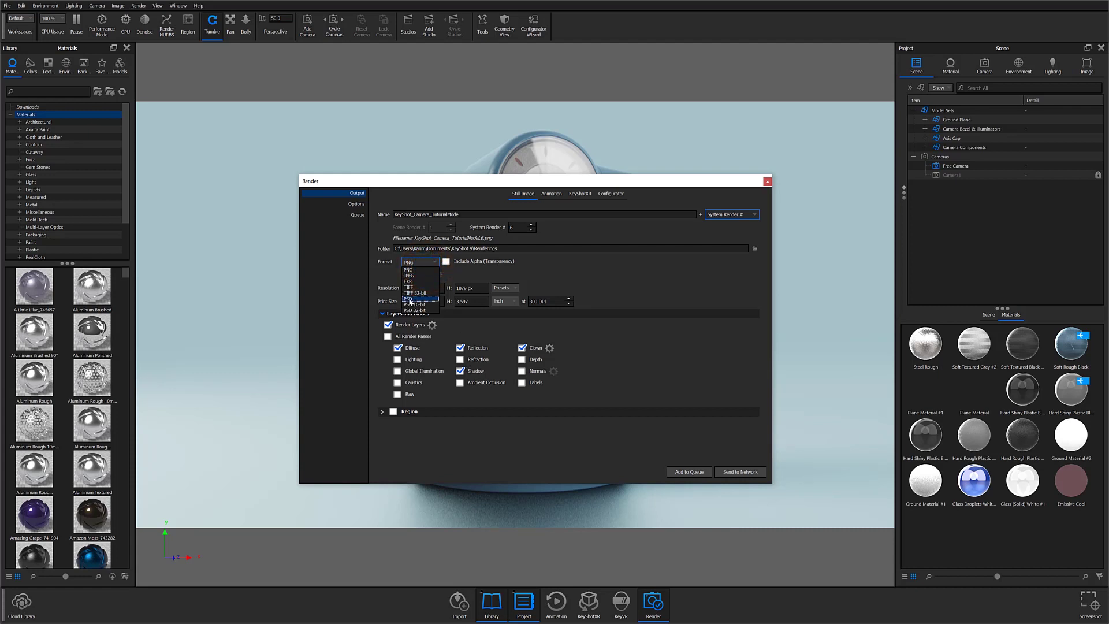
left_click(552, 334)
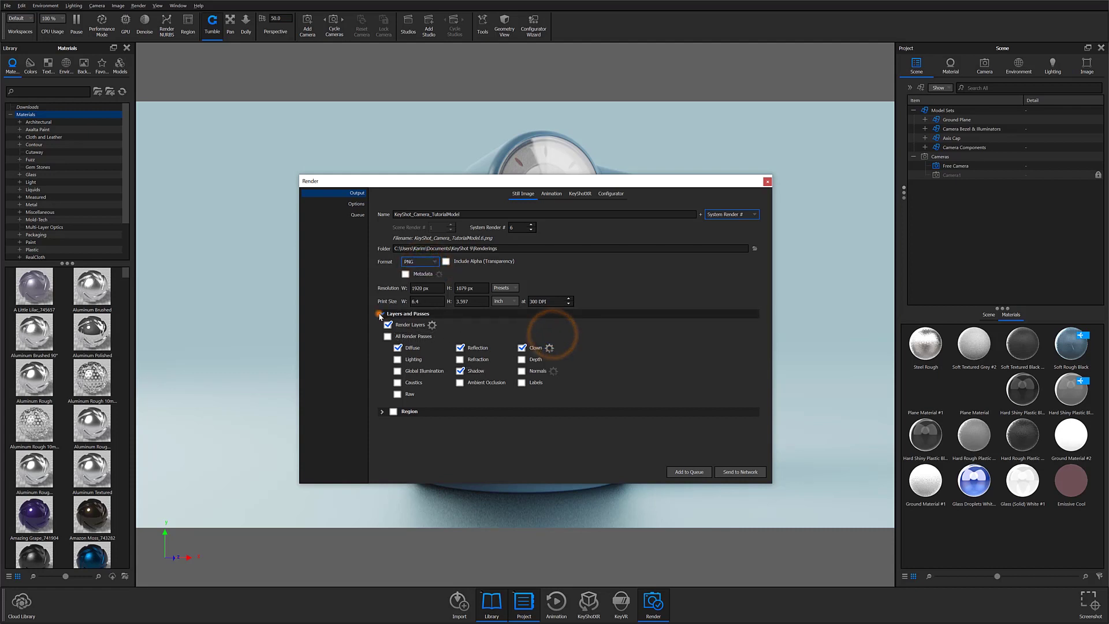
left_click(381, 313)
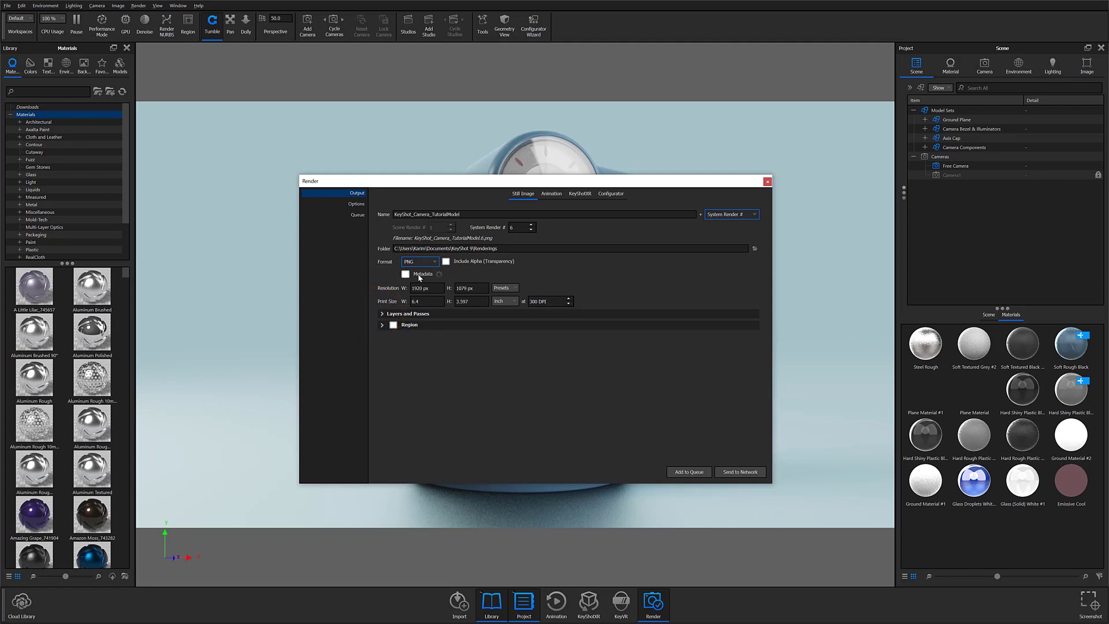
left_click(421, 292)
Step: Check Add to PSD, then output PNG with Diffuse, Lighting, Reflection, Shadow, Clown passes and no render layers
left_click(399, 314)
left_click(397, 413)
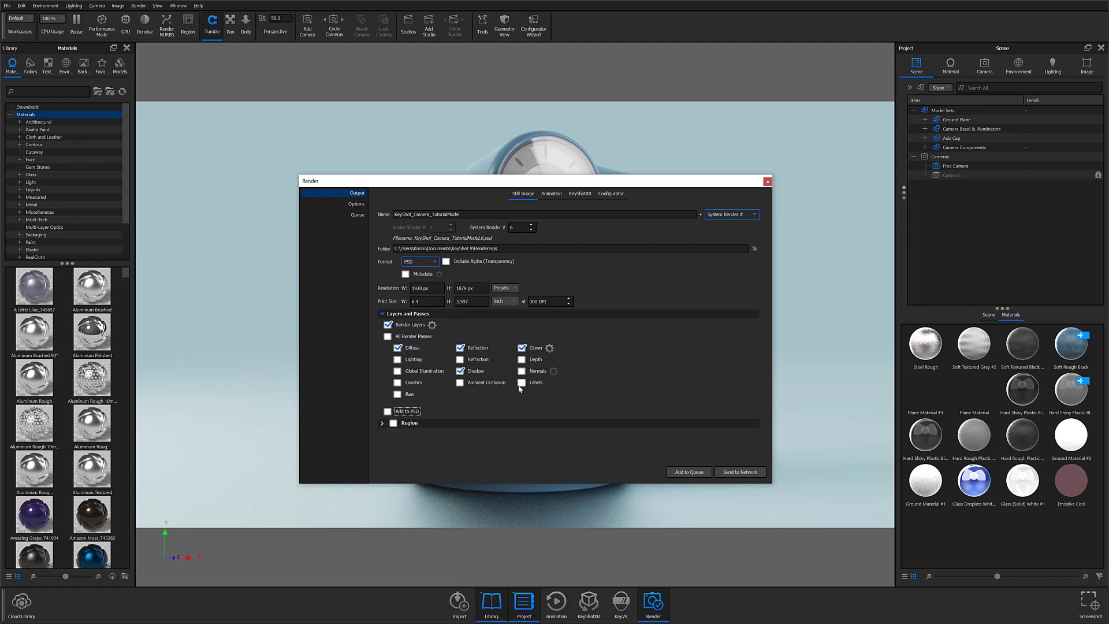
left_click(388, 411)
left_click(522, 347)
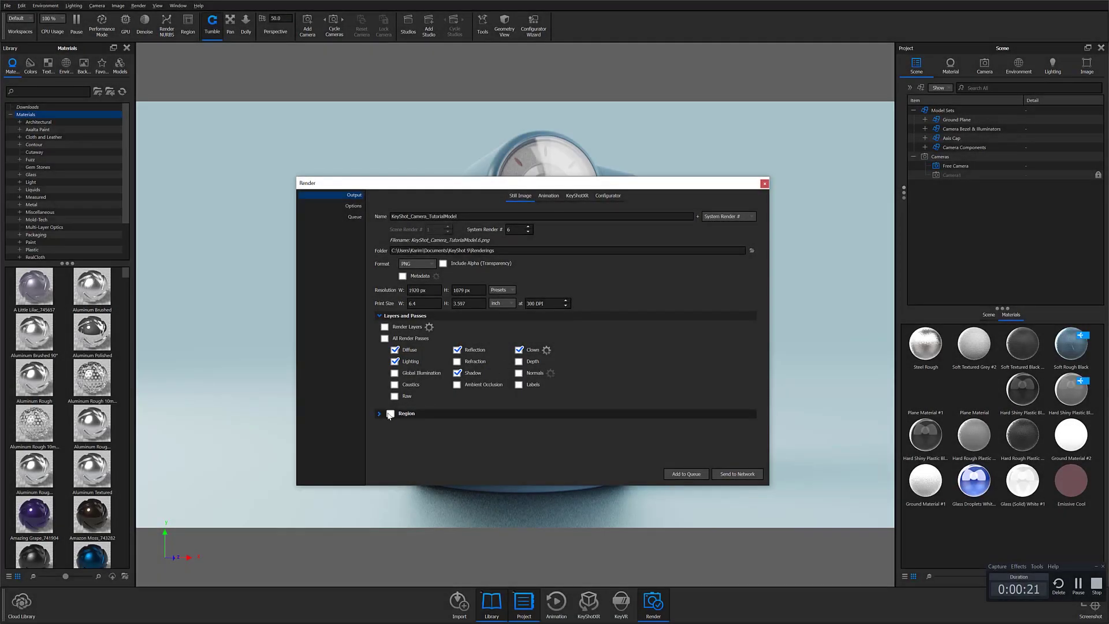
left_click(380, 413)
Step: Enable Region rendering and narrow the region box from the left and top edges
left_click(379, 414)
left_click(391, 413)
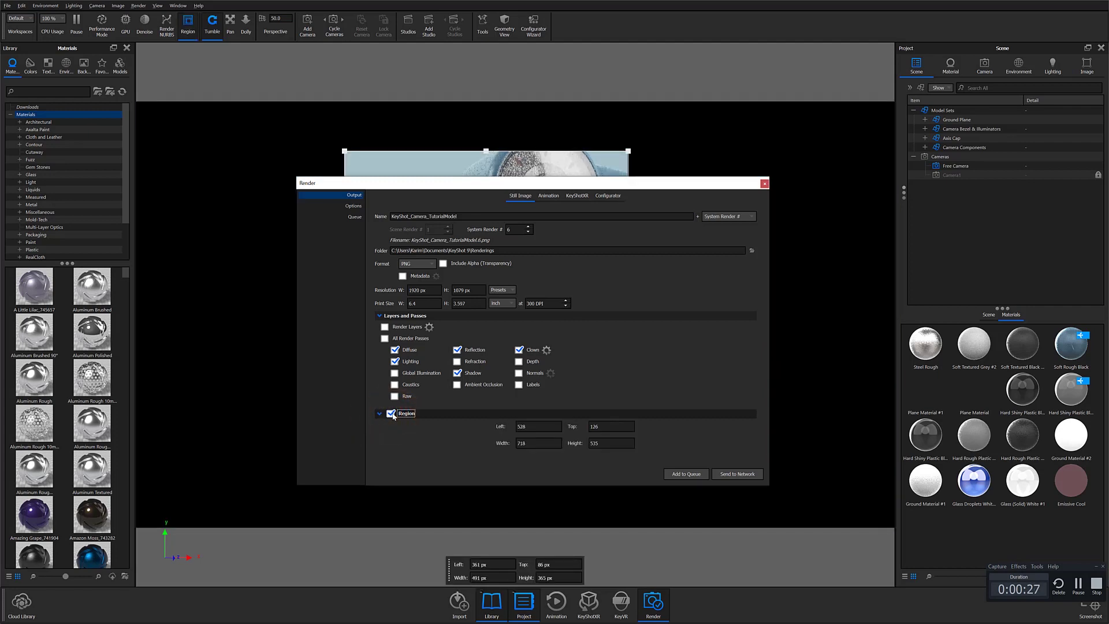
left_click_drag(489, 192, 449, 424)
left_click_drag(345, 256, 463, 255)
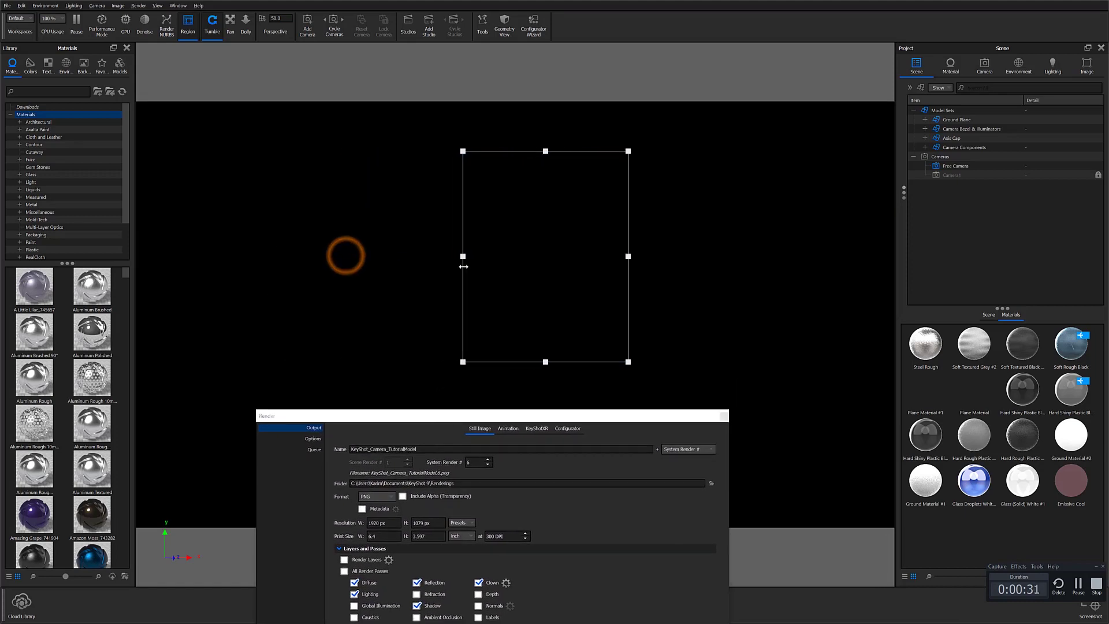
mouse_move(546, 152)
left_mouse_down()
mouse_move(547, 319)
mouse_move(546, 144)
left_mouse_up()
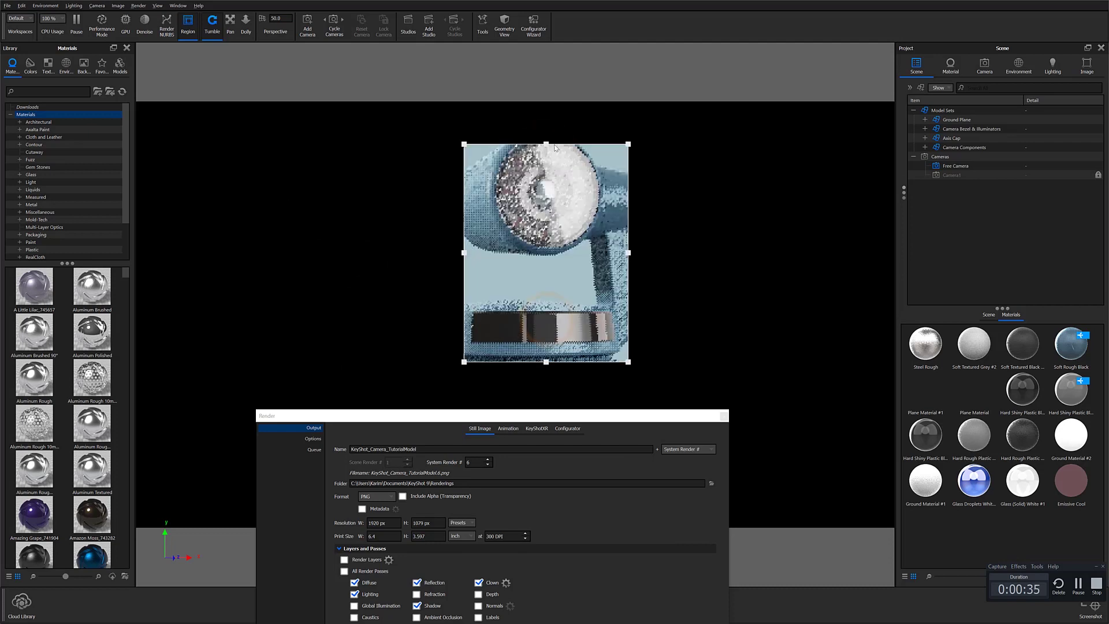
Step: Check the region's Left and Top values, then raise its bottom edge and widen it rightward
left_click_drag(529, 416, 729, 239)
key("h")
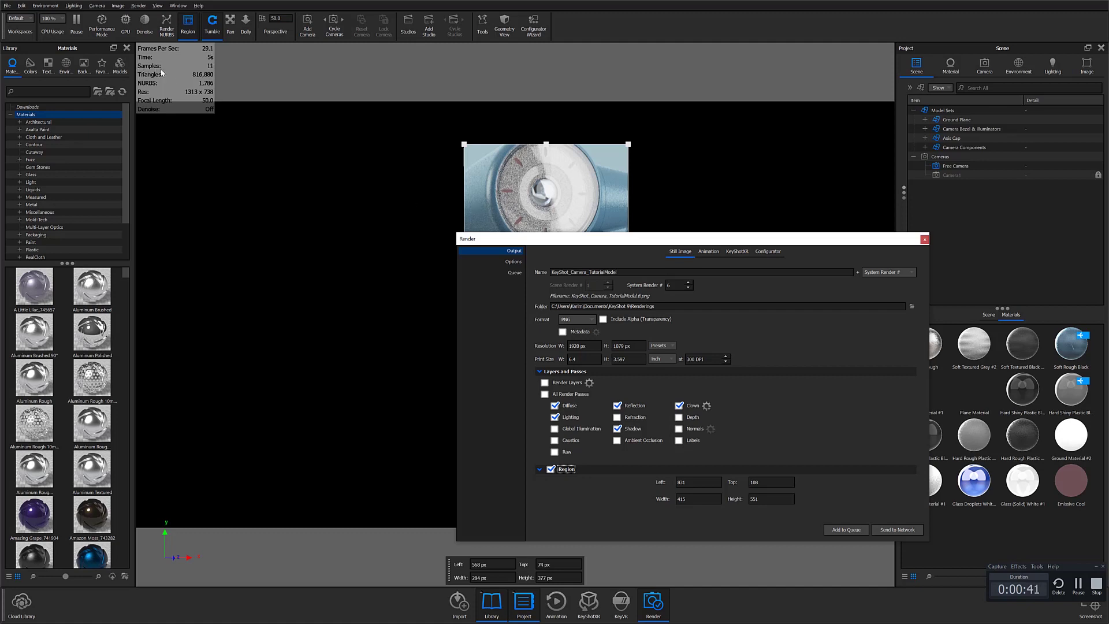
key("h")
left_click_drag(633, 239, 454, 143)
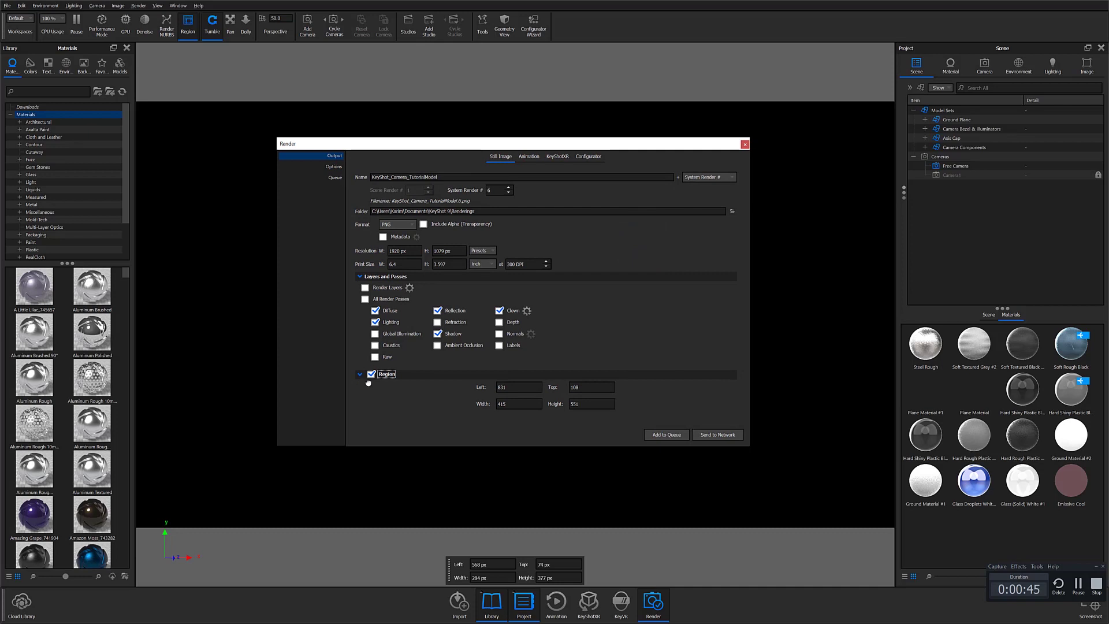
left_click(515, 387)
left_click(589, 387)
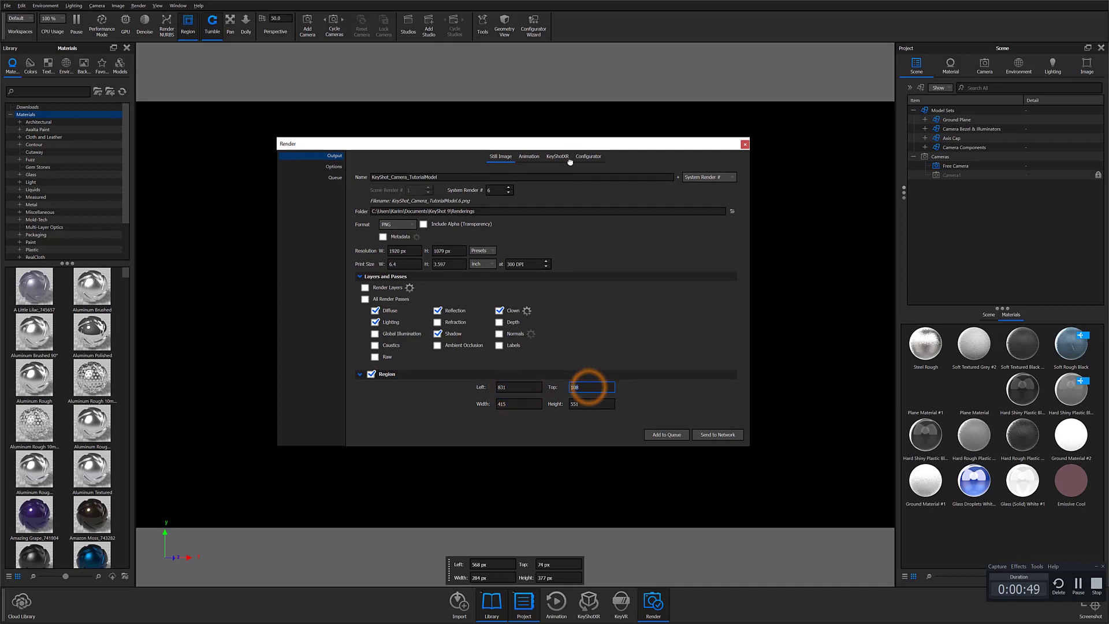
left_click_drag(570, 144, 551, 484)
mouse_move(546, 361)
left_mouse_down()
mouse_move(545, 462)
mouse_move(545, 342)
left_mouse_up()
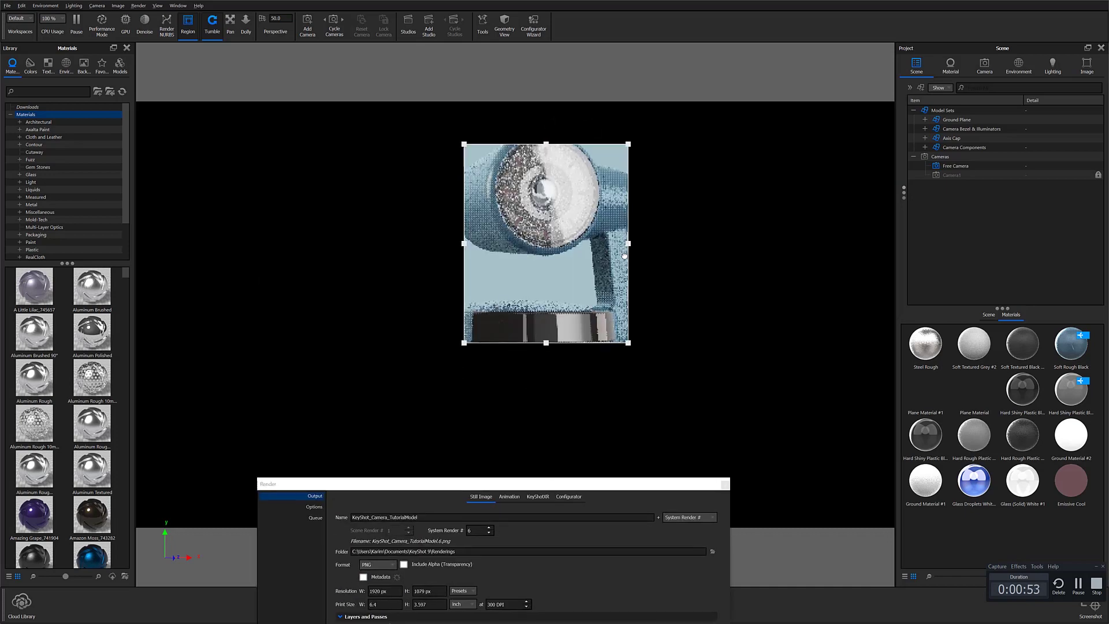
left_click_drag(629, 244, 700, 248)
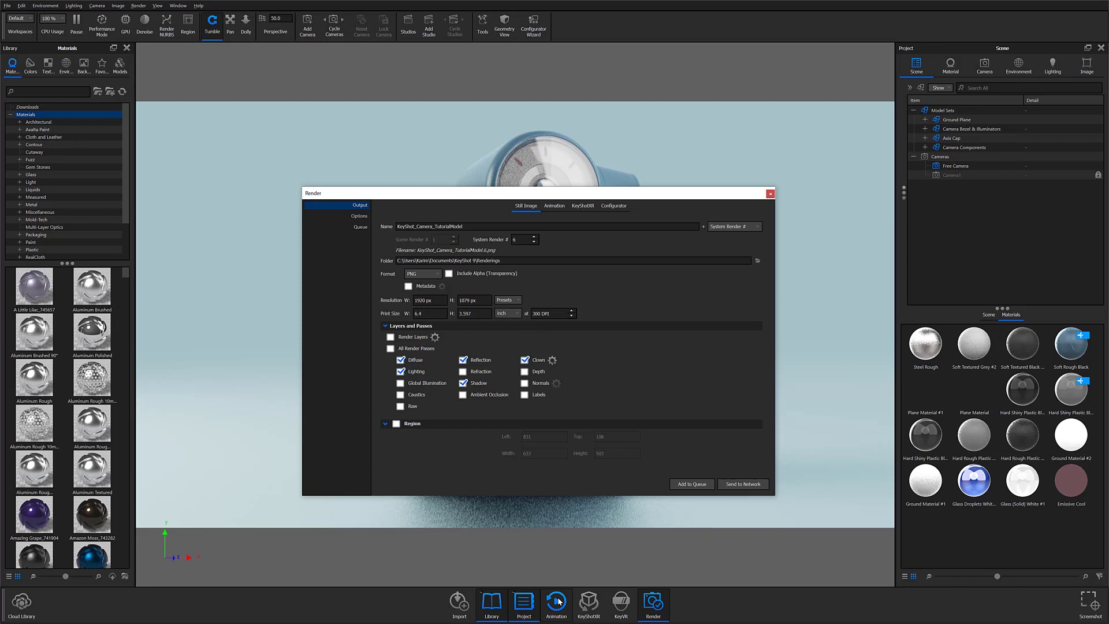
Step: Review the animation clip on the timeline, then show the Animation render settings
left_click(556, 601)
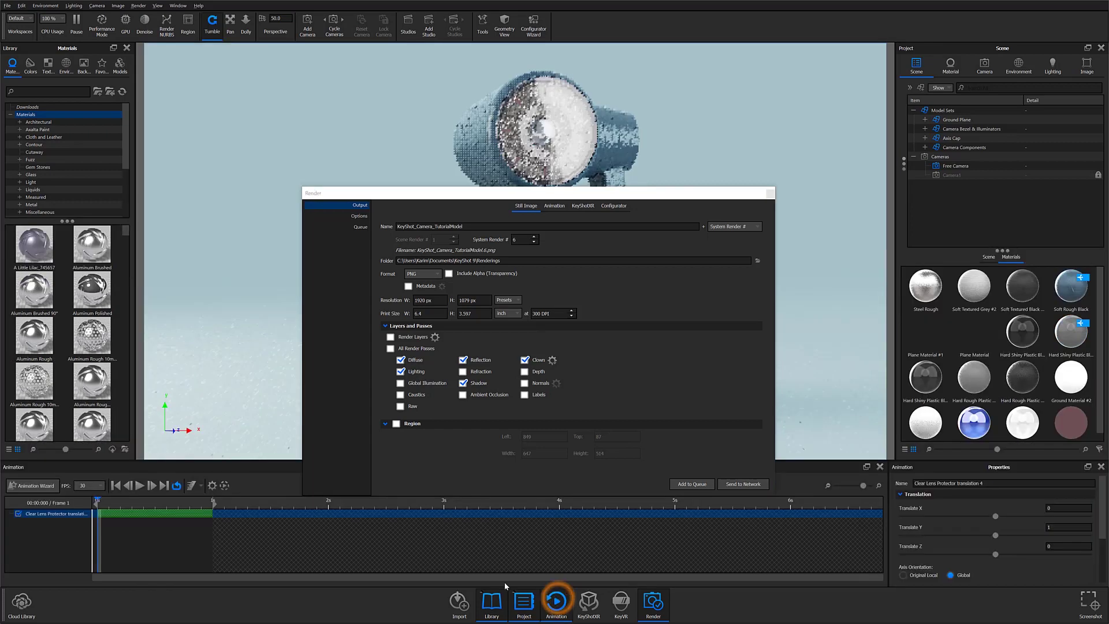
left_click(186, 514)
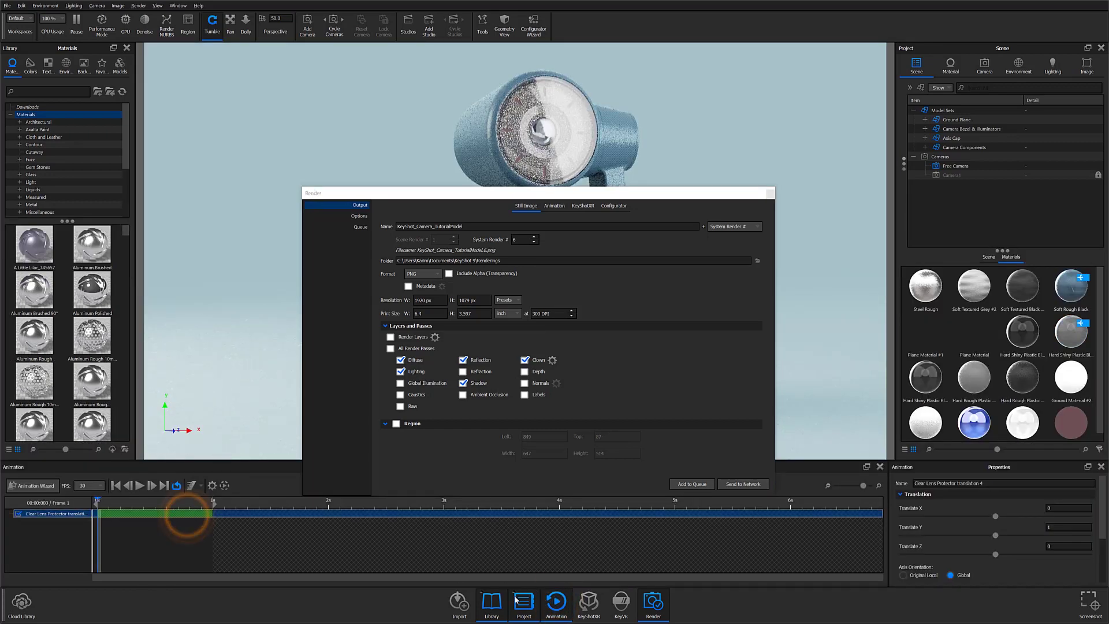
left_click(555, 602)
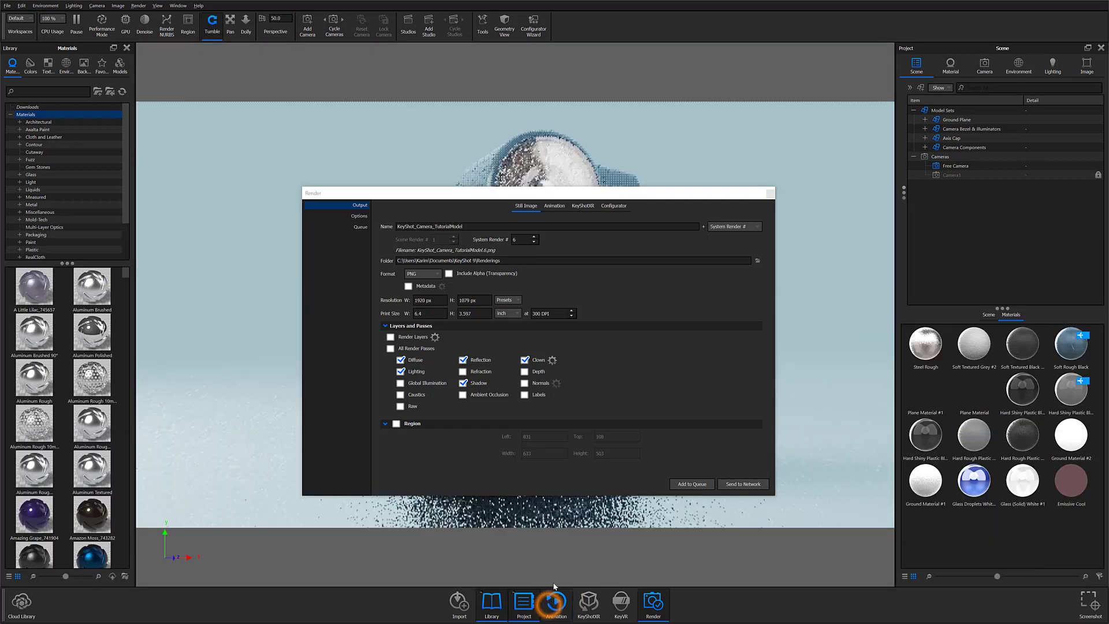
left_click(556, 208)
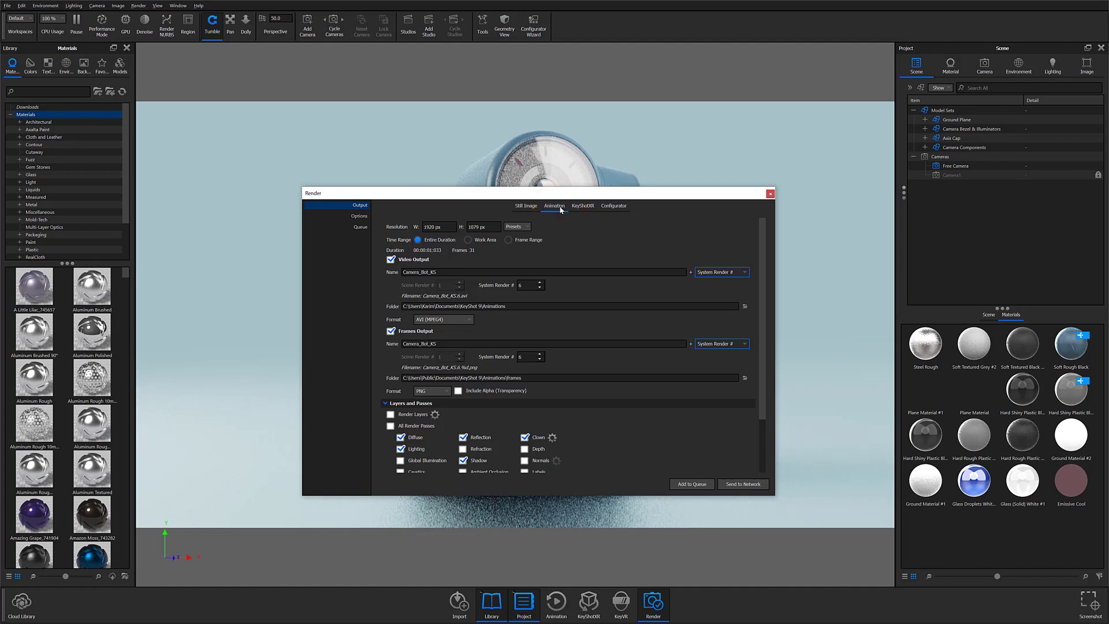
Step: Toggle the video and frames outputs off and back on in the Animation tab
left_click(523, 206)
left_click(556, 207)
left_click(391, 259)
left_click(391, 330)
left_click(391, 260)
left_click(390, 331)
Step: Keep the animation resolution and set the Time Range back to Entire Duration
left_click(447, 227)
left_click(485, 227)
left_click(527, 226)
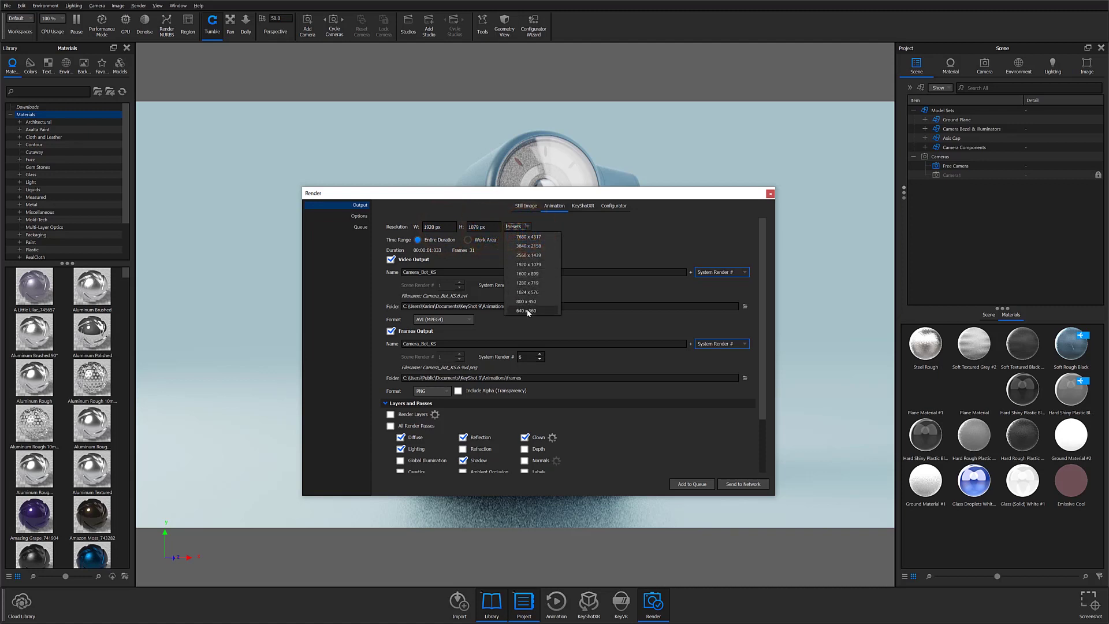
left_click(436, 241)
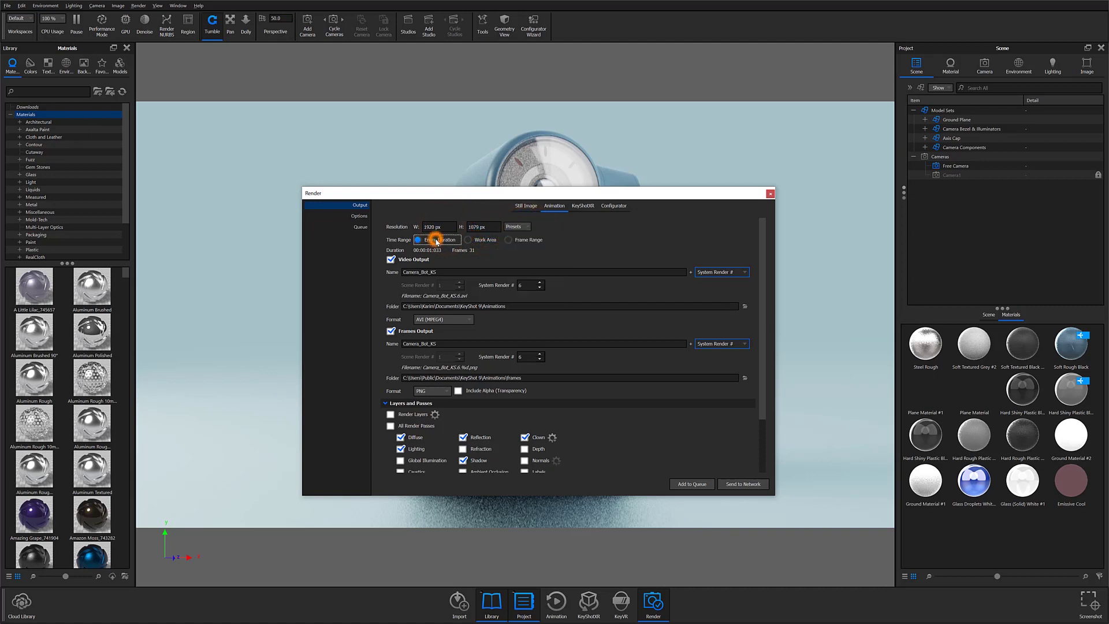
left_click(476, 240)
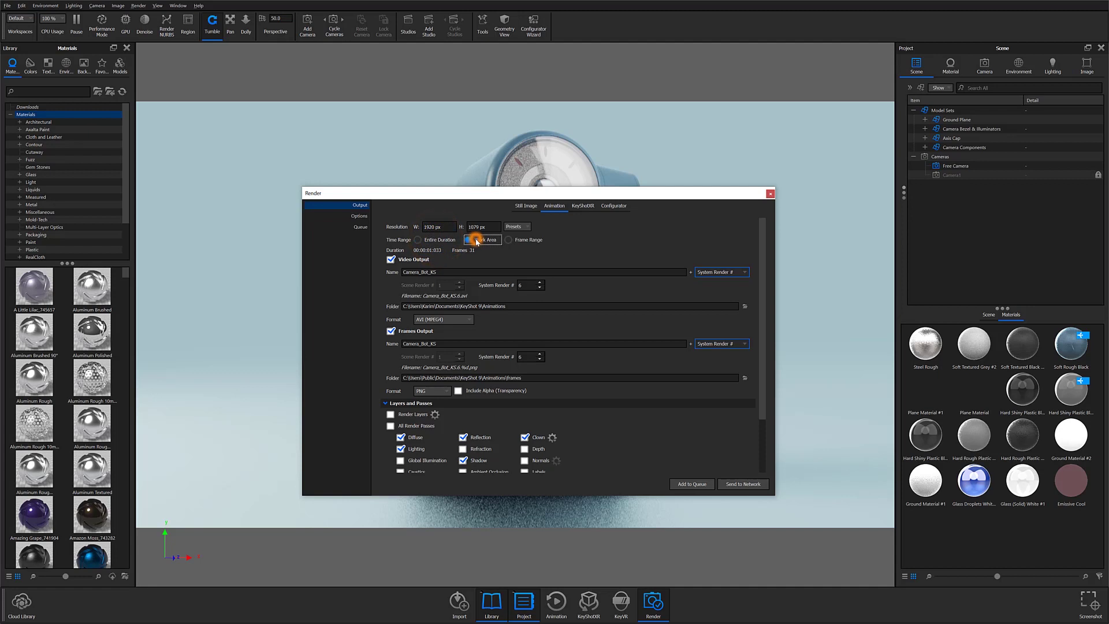
left_click(517, 242)
left_click(431, 238)
Step: Lower the System Render # from 6 to 2 and browse for the video output folder
left_click(390, 259)
left_click(390, 259)
left_click_drag(451, 273, 416, 272)
left_click(702, 271)
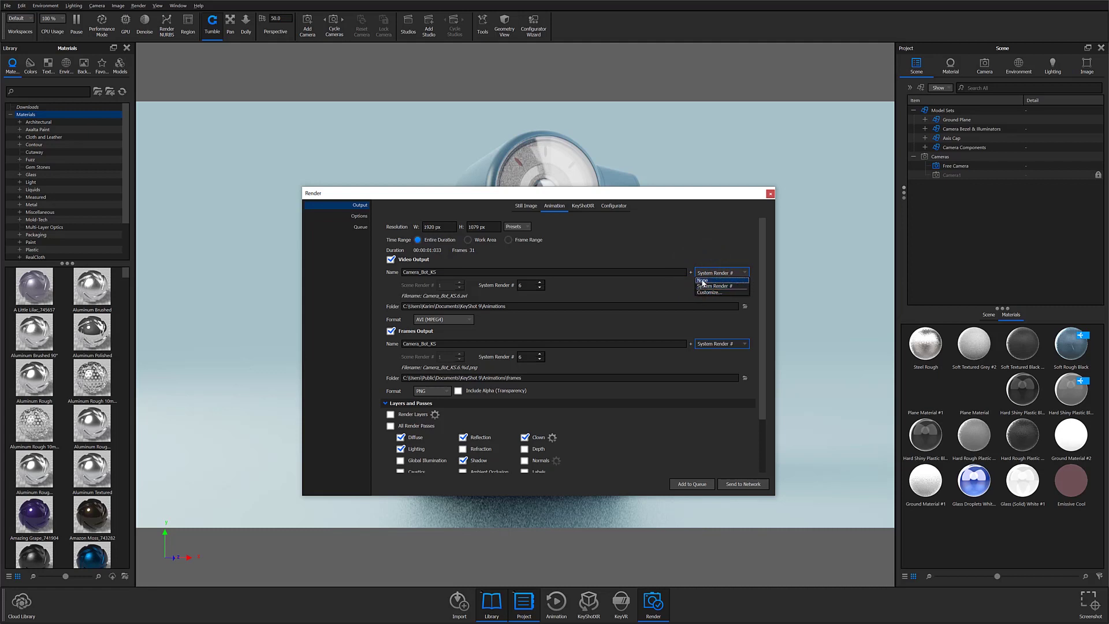
left_click(539, 287)
left_click(539, 288)
left_click(539, 288)
left_click(540, 287)
left_click(744, 307)
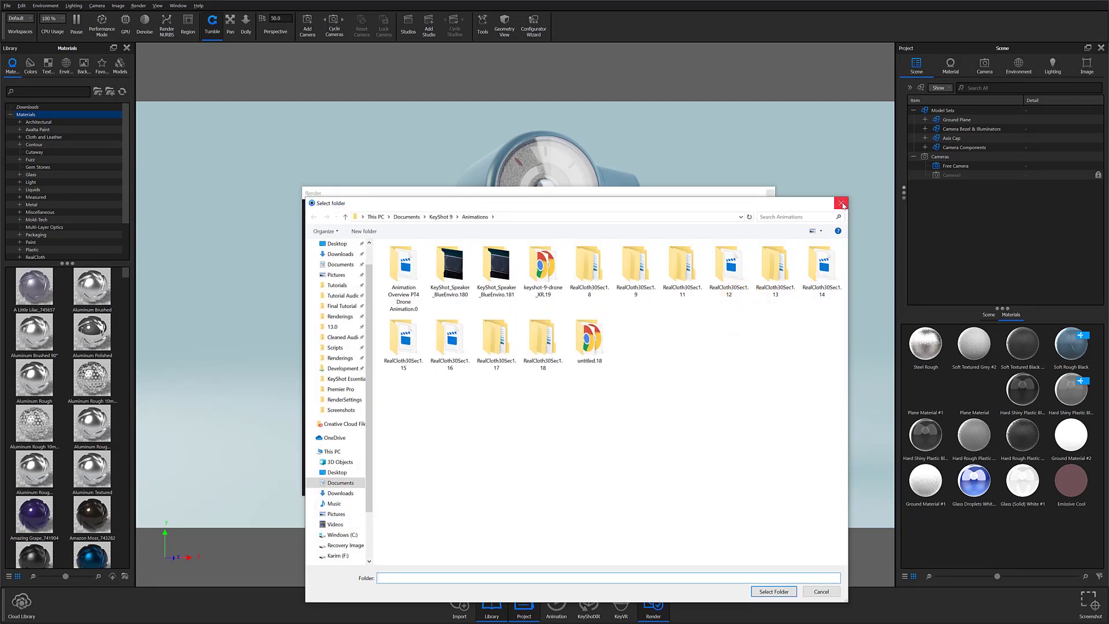
Step: Close the folder picker unchanged and show the video Format choices (AVI (MPEG4))
left_click(841, 203)
left_click(421, 325)
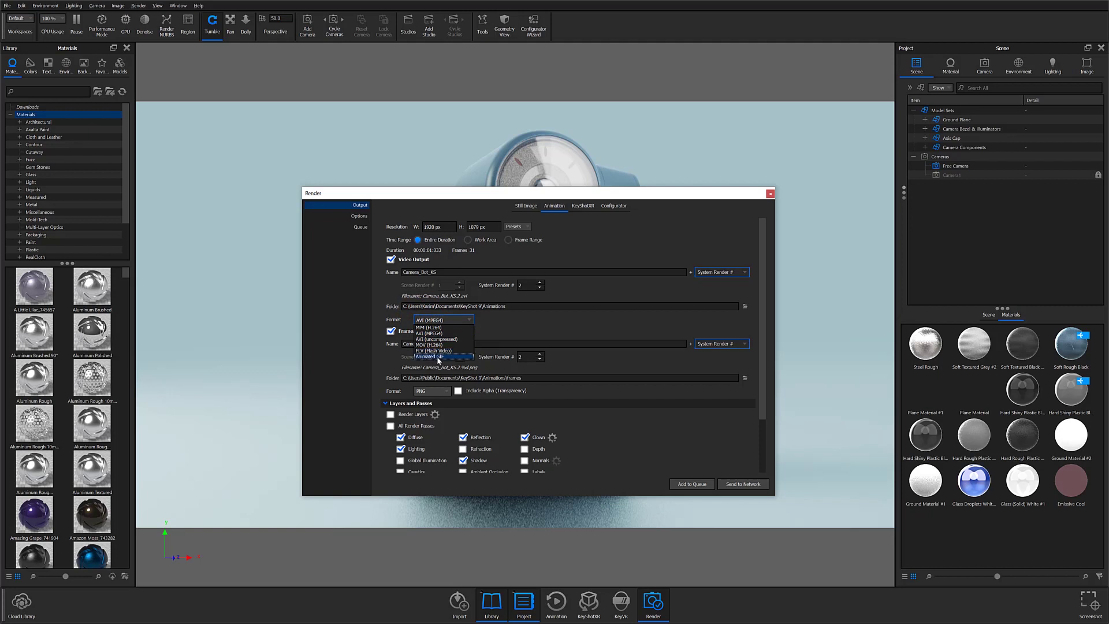
left_click(391, 332)
left_click(391, 331)
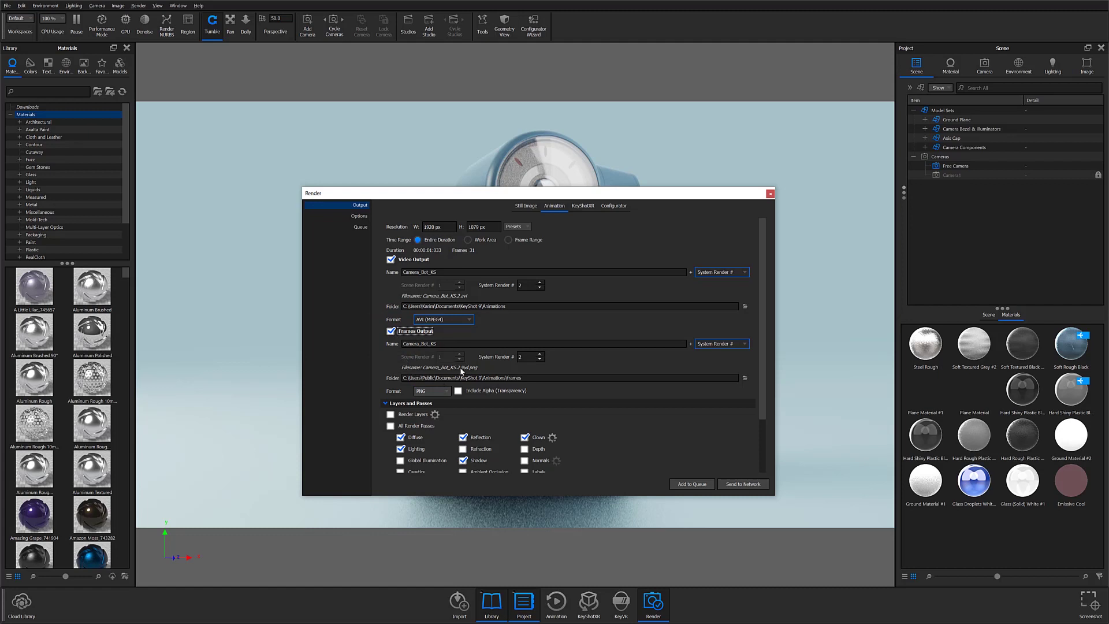
left_click(424, 391)
left_click(425, 389)
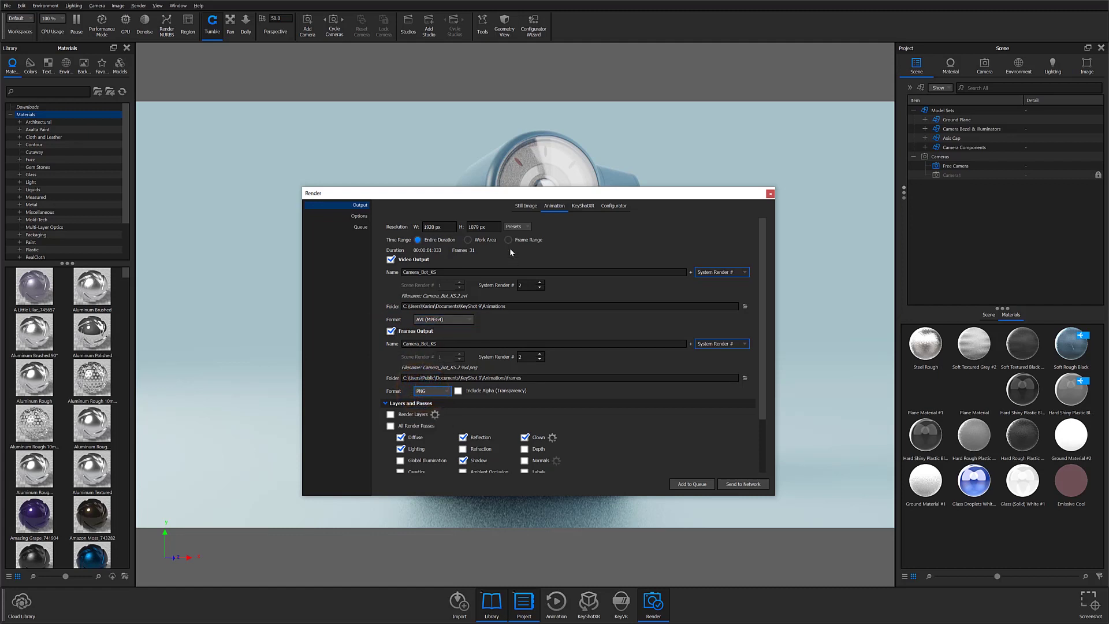
left_click(517, 208)
left_click(548, 208)
left_click(388, 402)
left_click(387, 402)
scroll(388, 407, "down", 2)
left_click(387, 435)
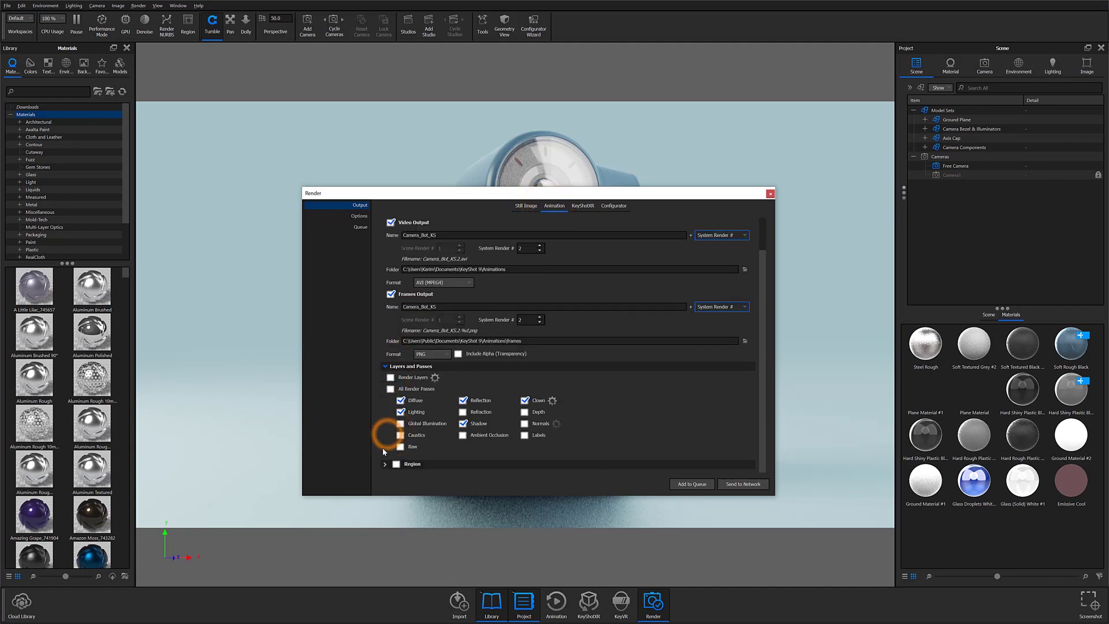
left_click(386, 463)
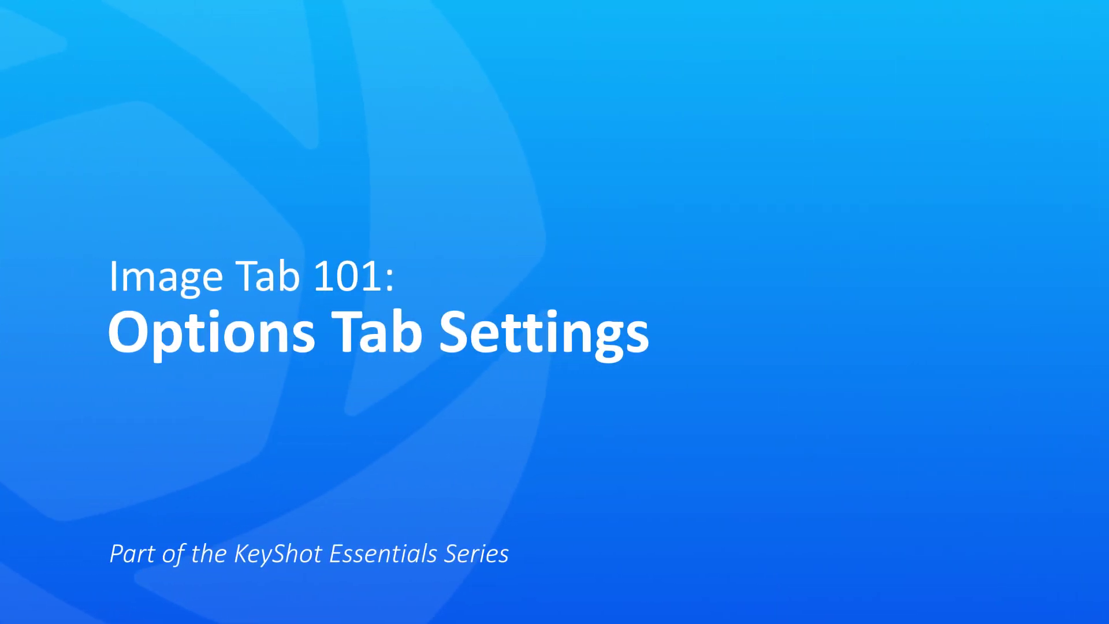
Step: On the Render Options page, try Background and Send to Network, then keep Default mode
left_click(343, 217)
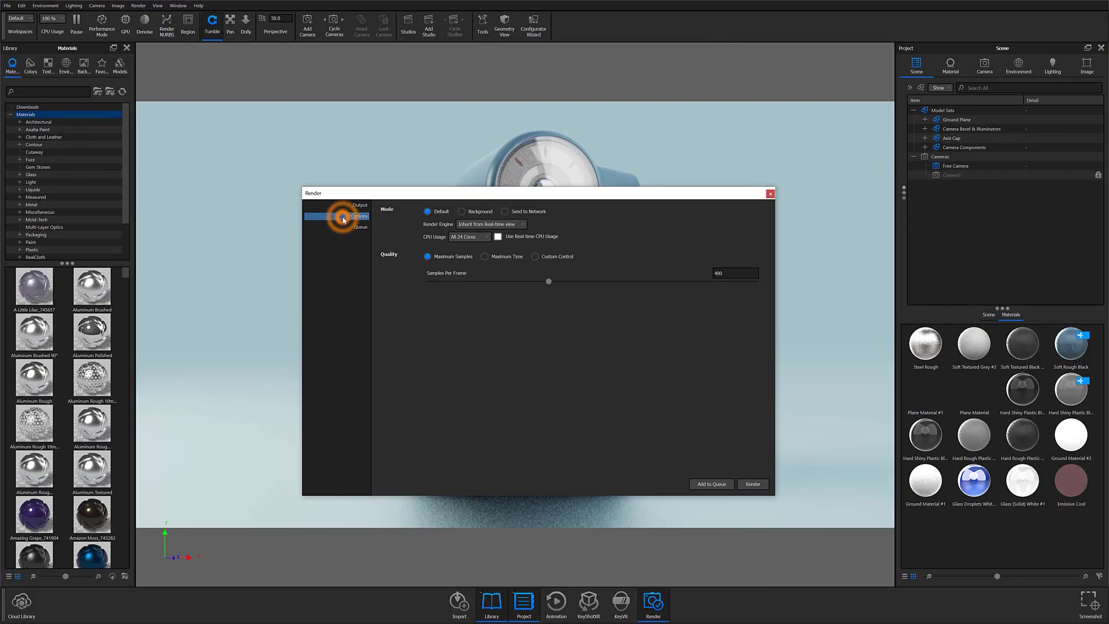
left_click(387, 214)
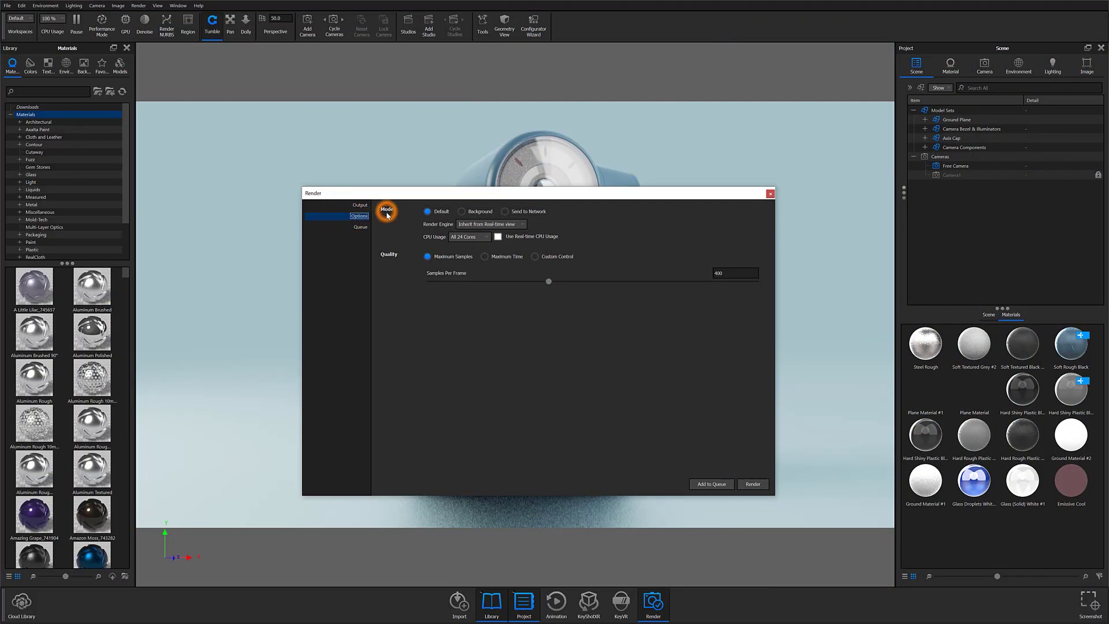
left_click(388, 254)
left_click(436, 213)
left_click(461, 211)
left_click(512, 212)
left_click(438, 211)
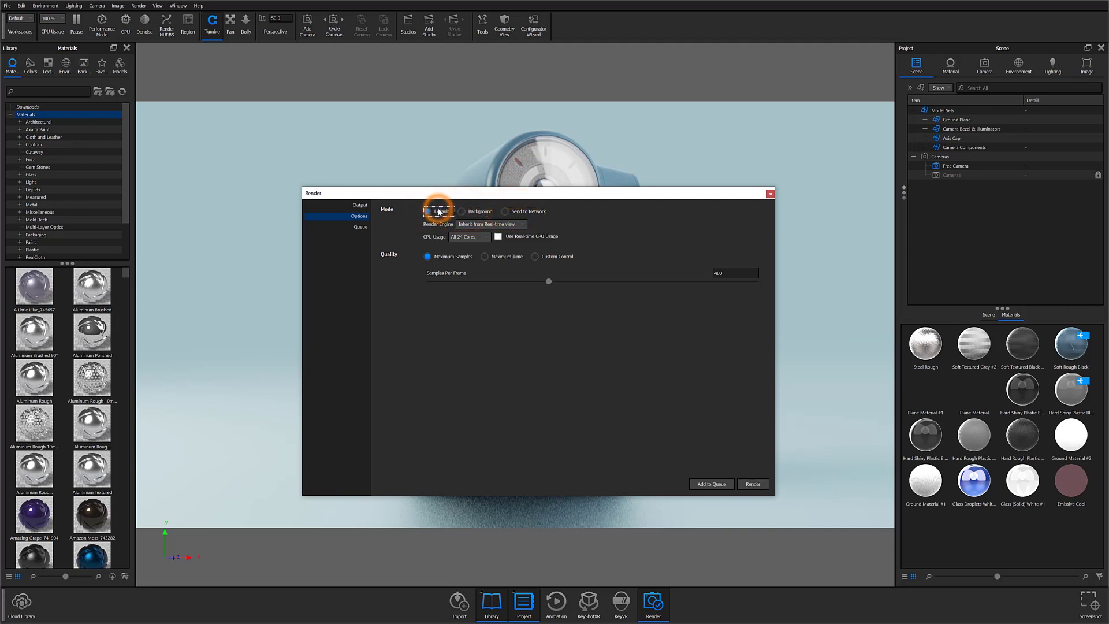
Step: Keep the engine inherited from the real-time view and start rendering the animation
left_click(462, 225)
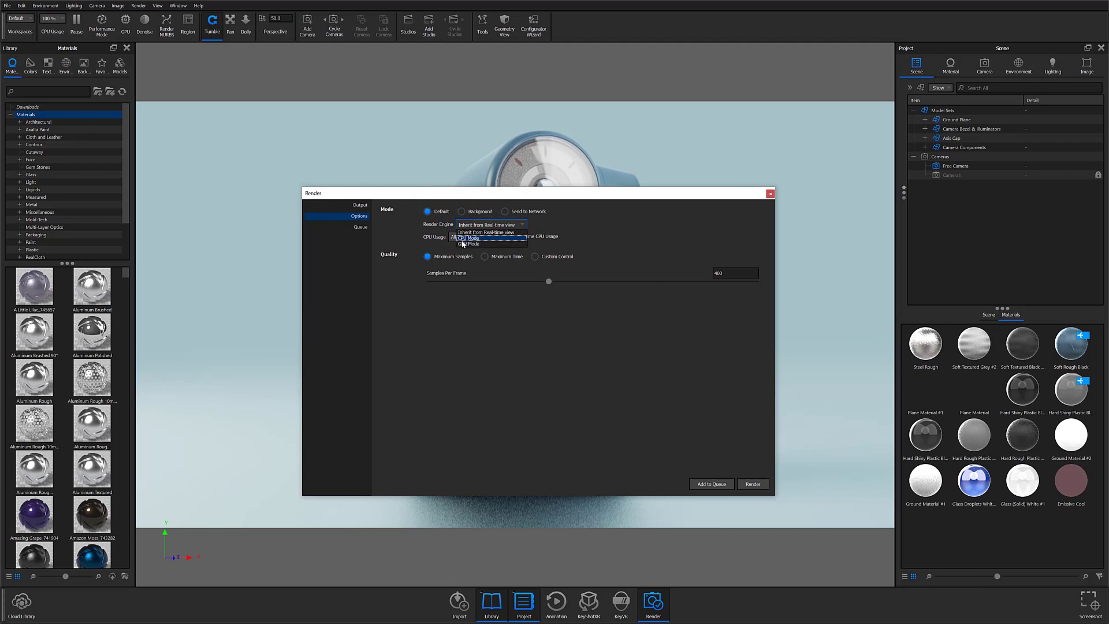
left_click(766, 485)
left_click(767, 486)
left_click_drag(673, 267, 614, 172)
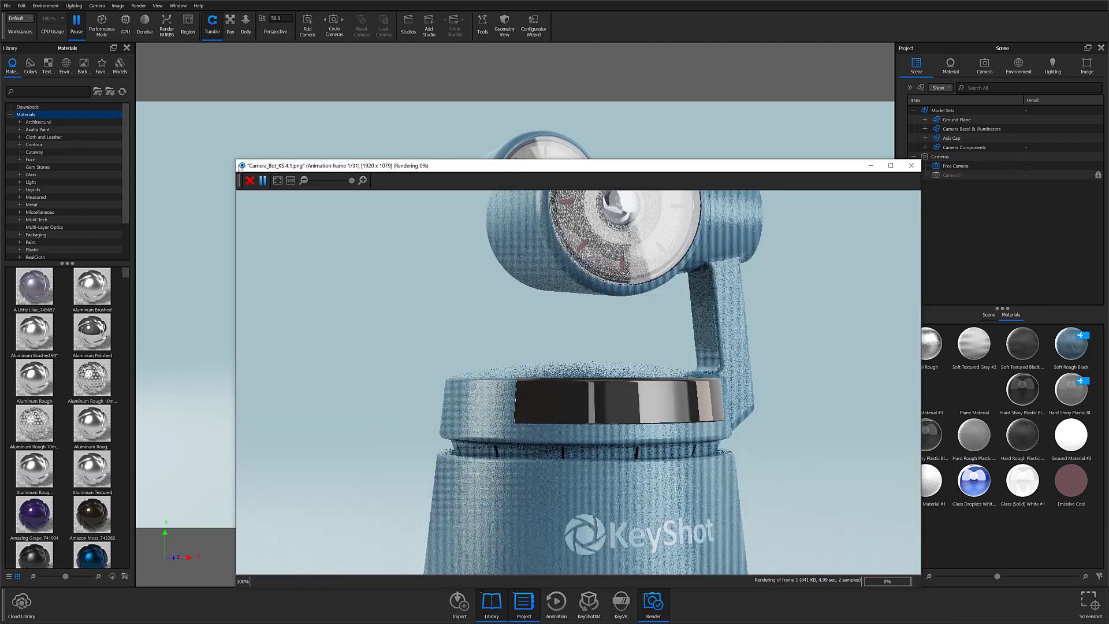
Step: Pause the real-time viewport and drag the render preview down below the options
left_click(78, 19)
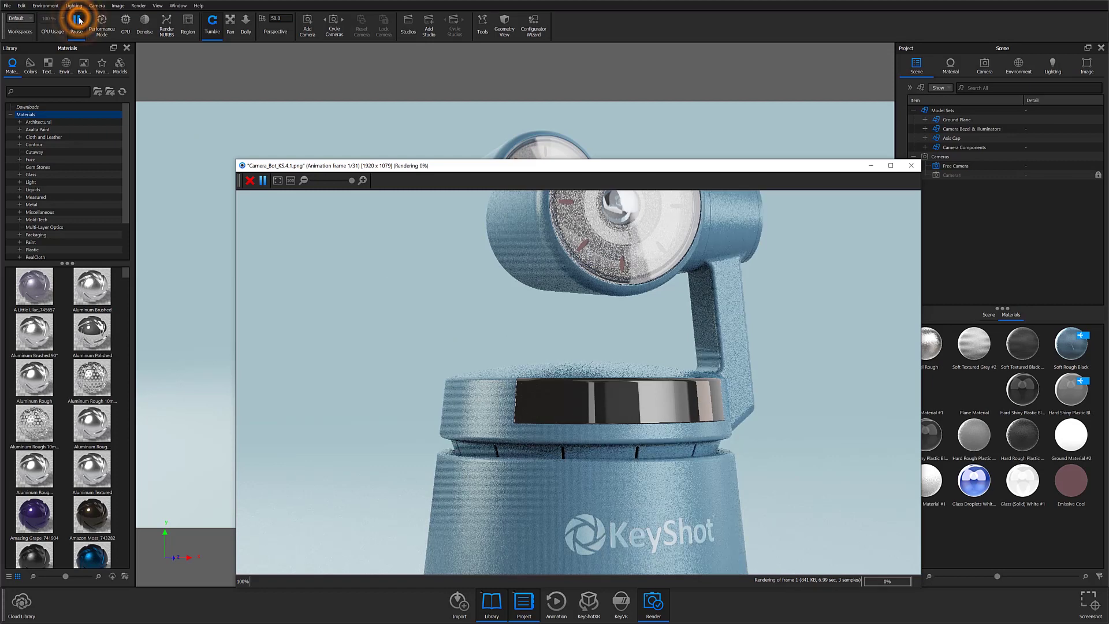
left_click(599, 167)
left_click_drag(599, 167, 541, 505)
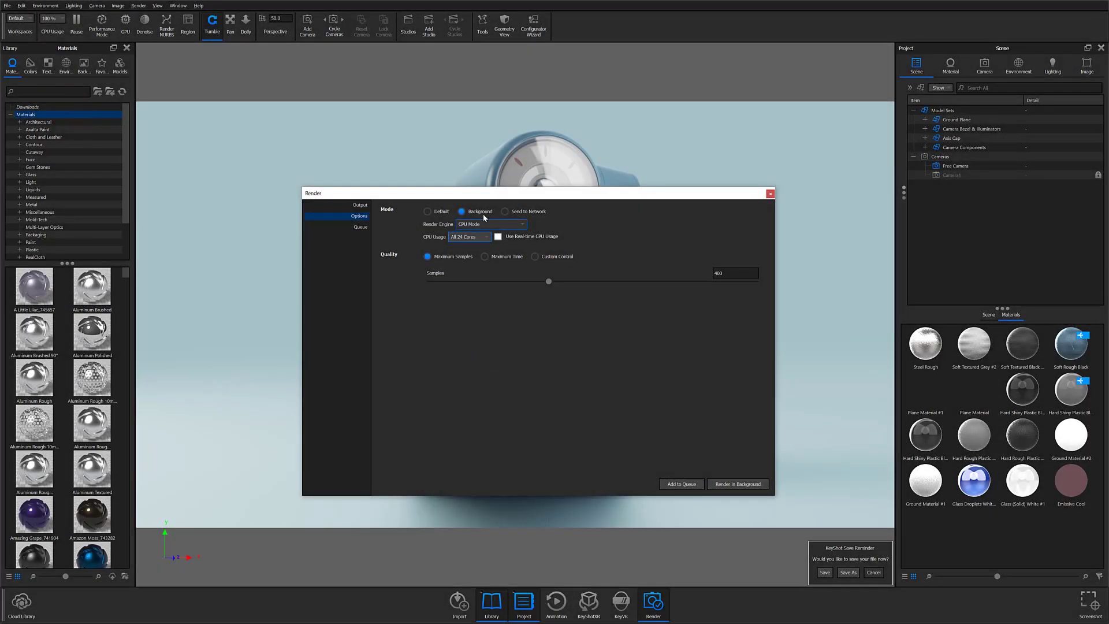
Step: Start a Background render with the CPU Mode engine, leaving real-time rendering running
left_click(481, 213)
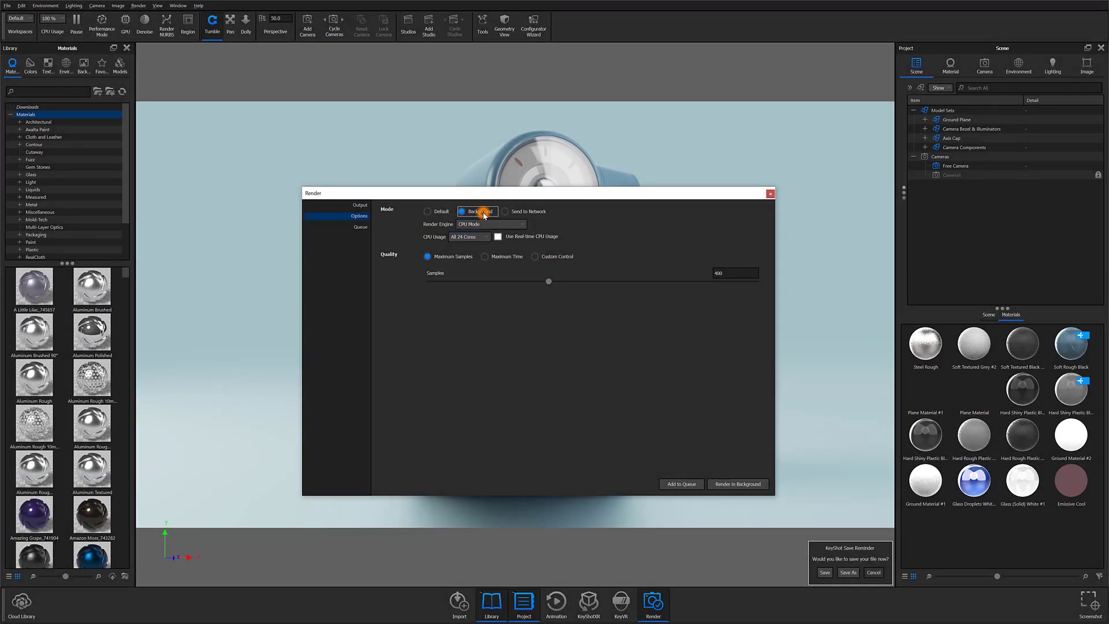
left_click(484, 223)
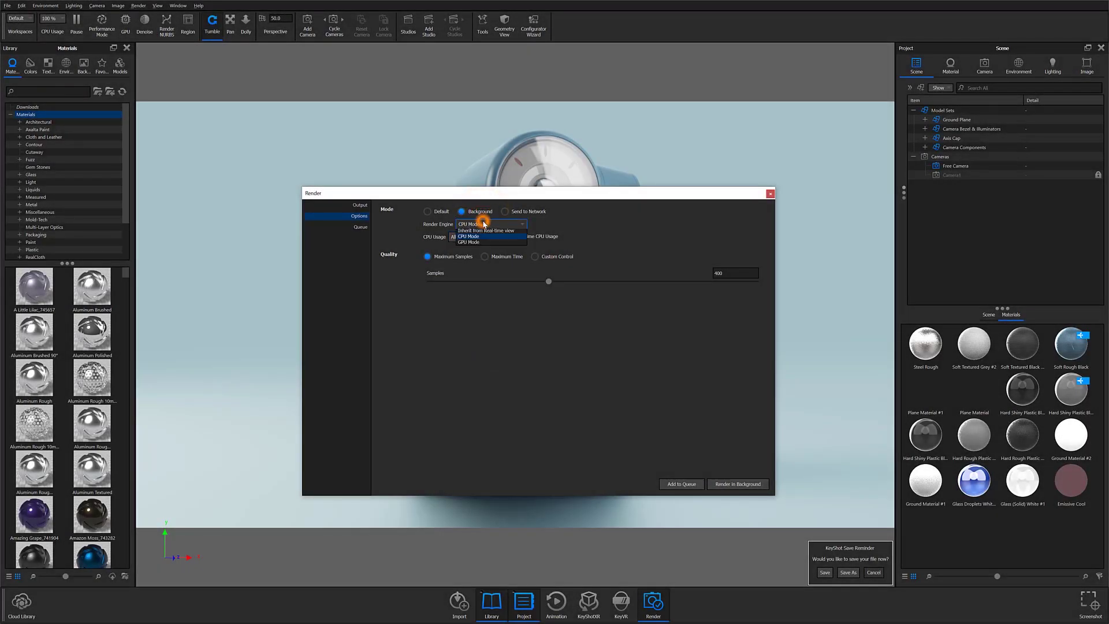
left_click(584, 245)
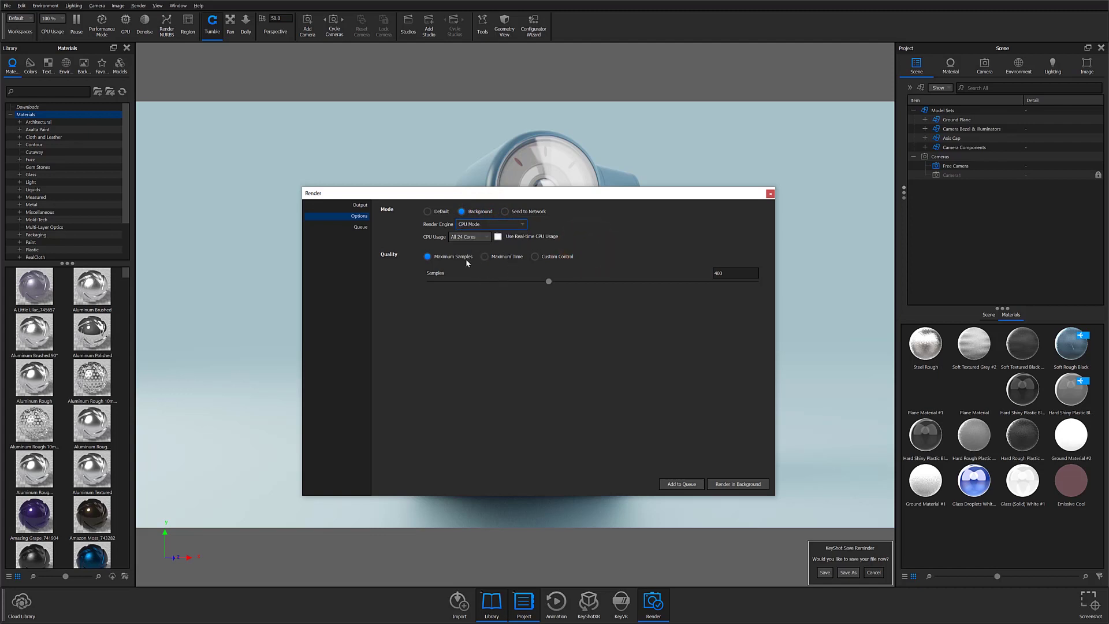
left_click(738, 483)
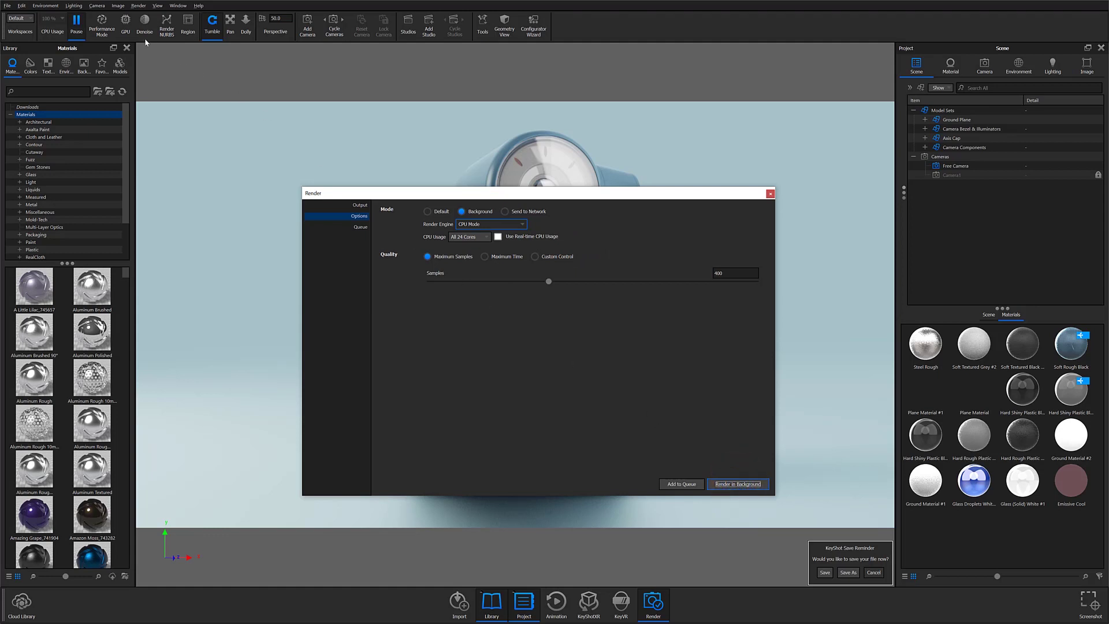
left_click(77, 22)
left_click(77, 22)
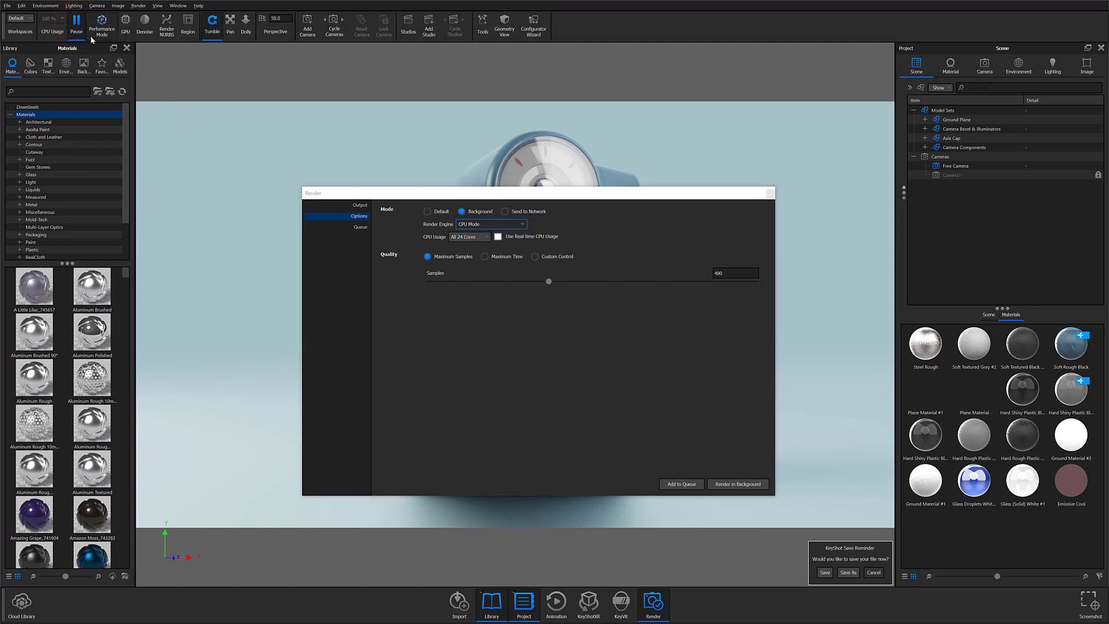
left_click(79, 27)
Step: Set render CPU Usage to 18 Cores and real-time CPU usage to 75 %, without saving
left_click(462, 236)
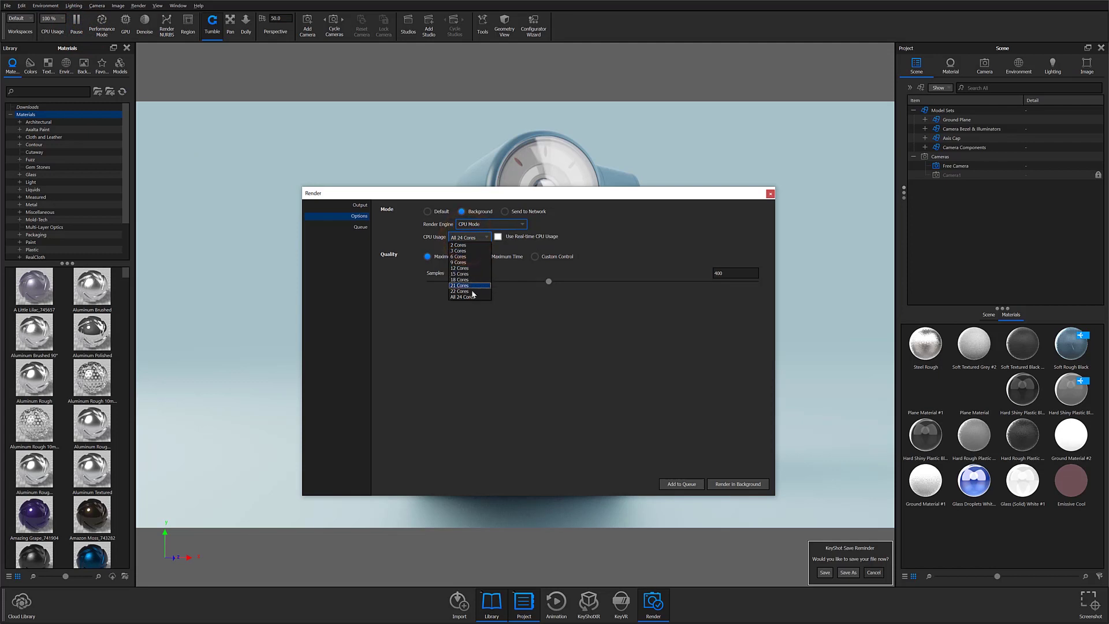
left_click(471, 279)
left_click(50, 18)
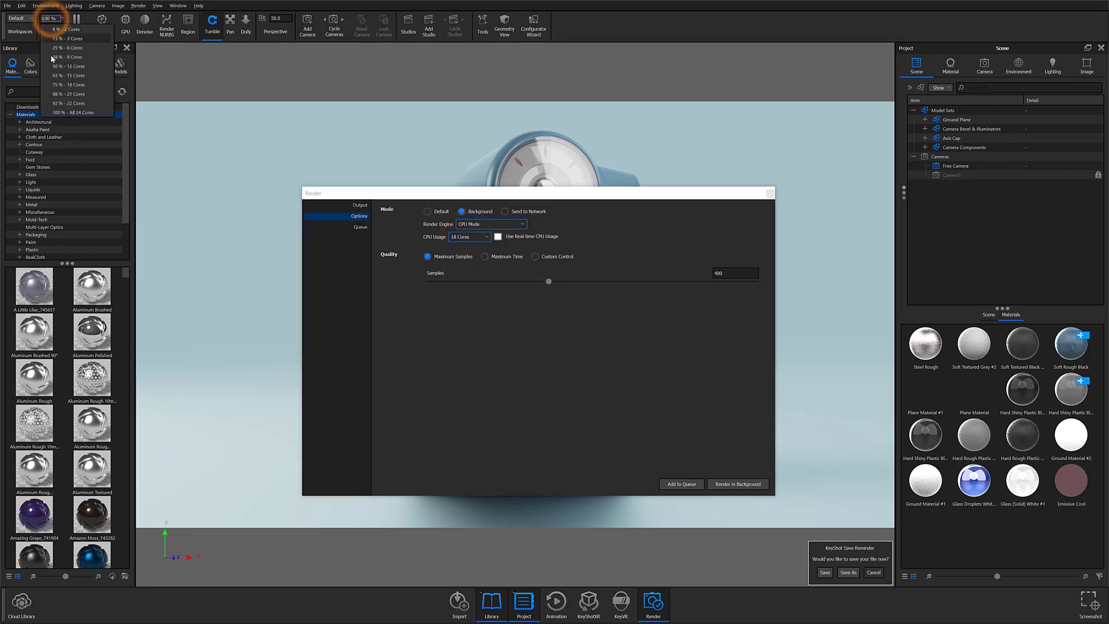
left_click(54, 84)
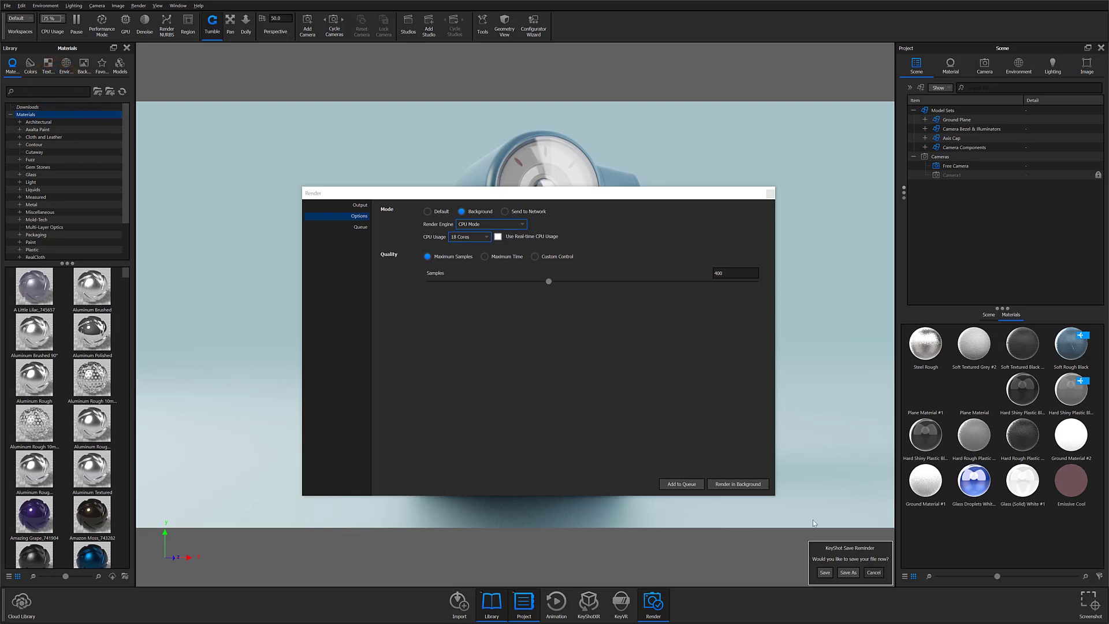
left_click(870, 571)
Step: Keep CPU Mode as the engine and switch the render mode to Send to Network
left_click(480, 225)
left_click(472, 238)
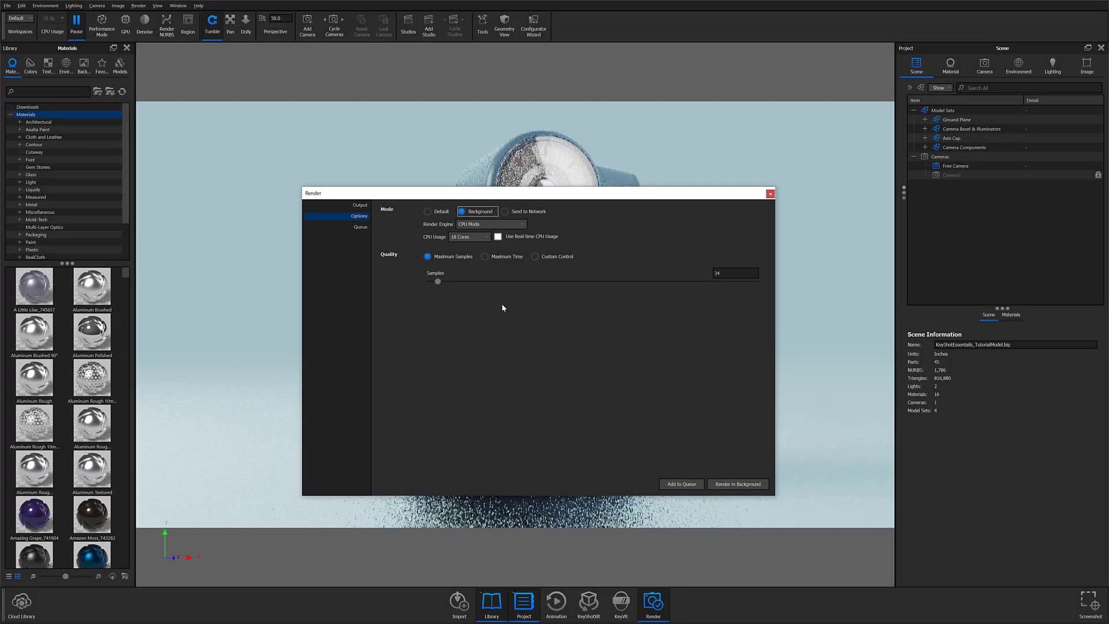
left_click(532, 214)
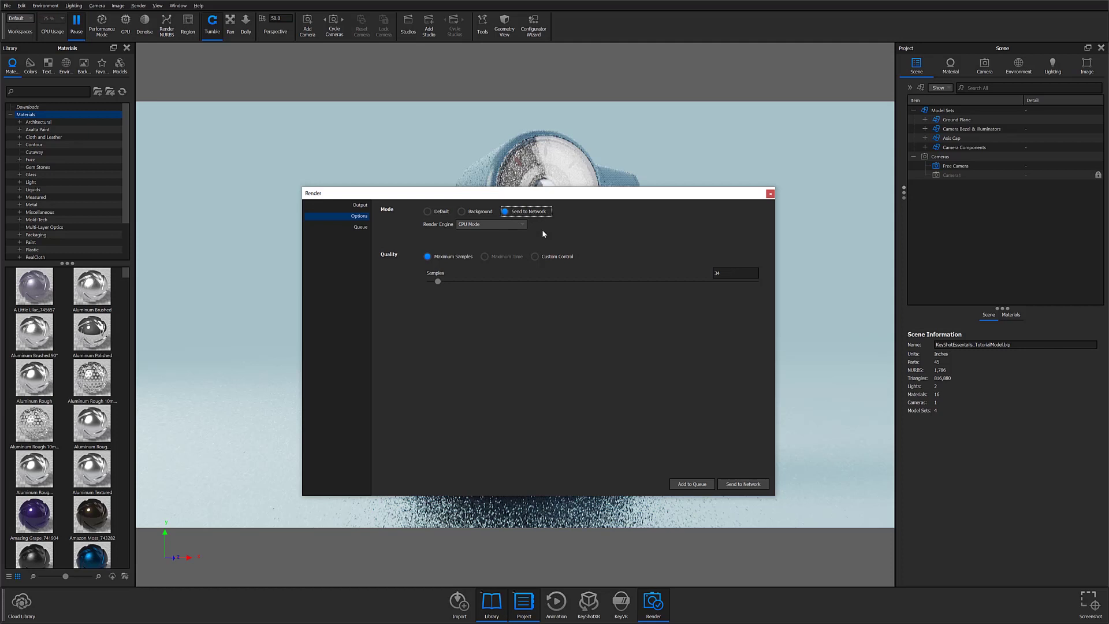
Step: Choose Default mode, try GPU Mode, then return to CPU Mode on 18 cores
left_click(441, 211)
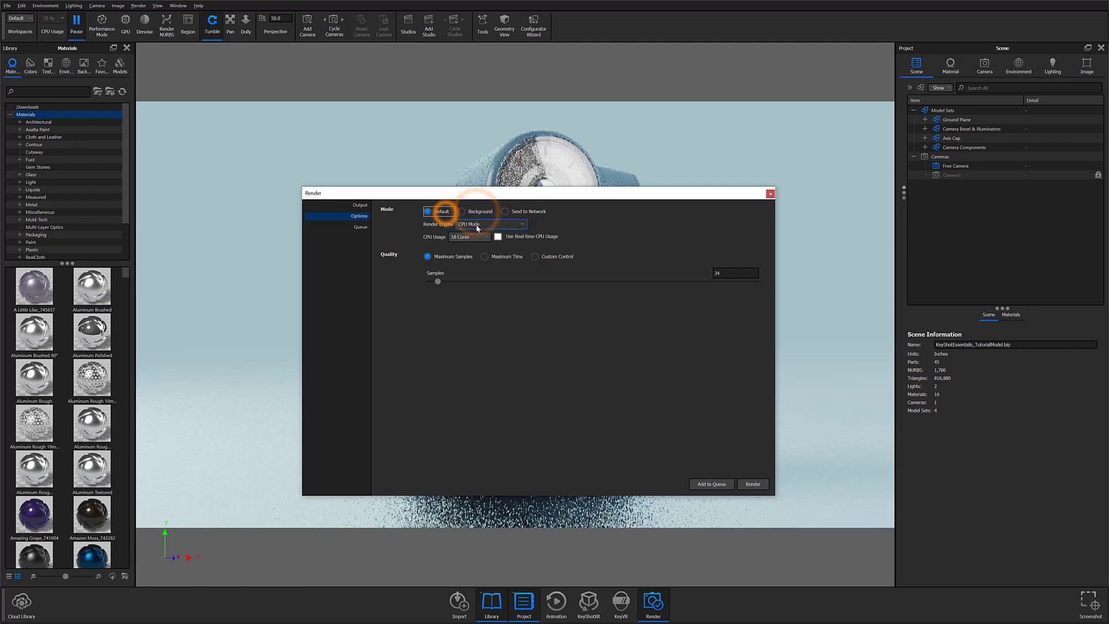
left_click(478, 225)
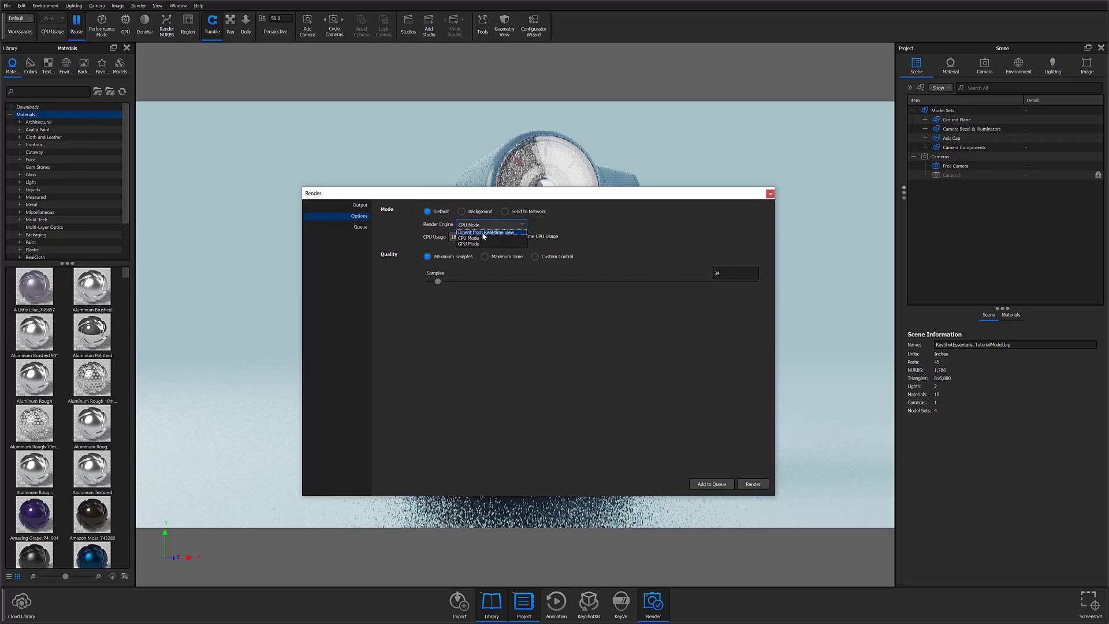
left_click(483, 243)
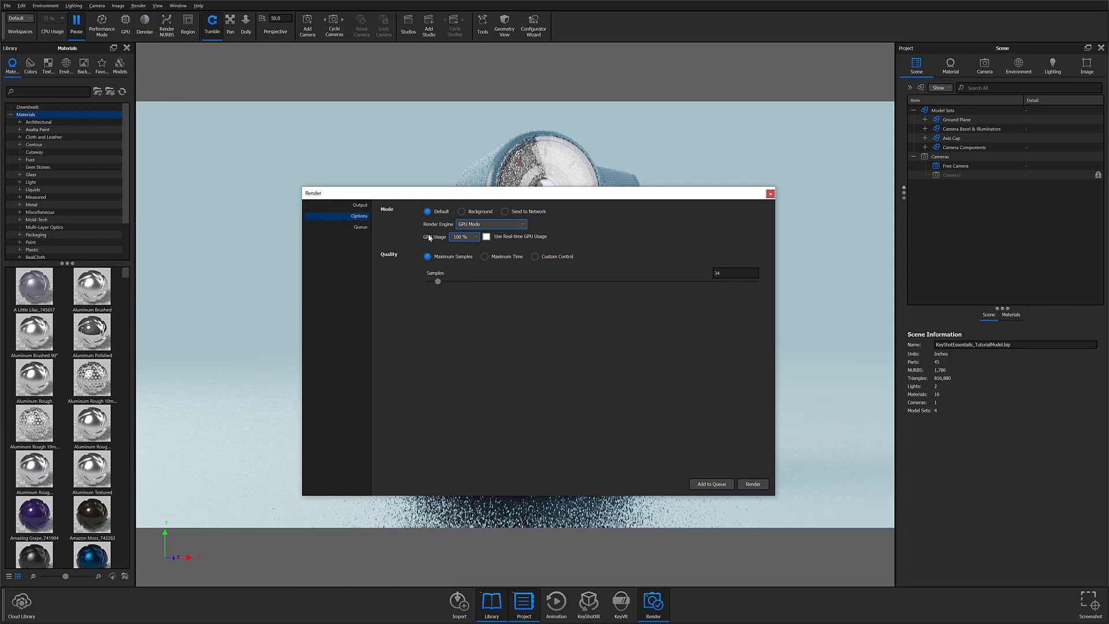
left_click(457, 240)
left_click(467, 224)
left_click(465, 240)
left_click(469, 241)
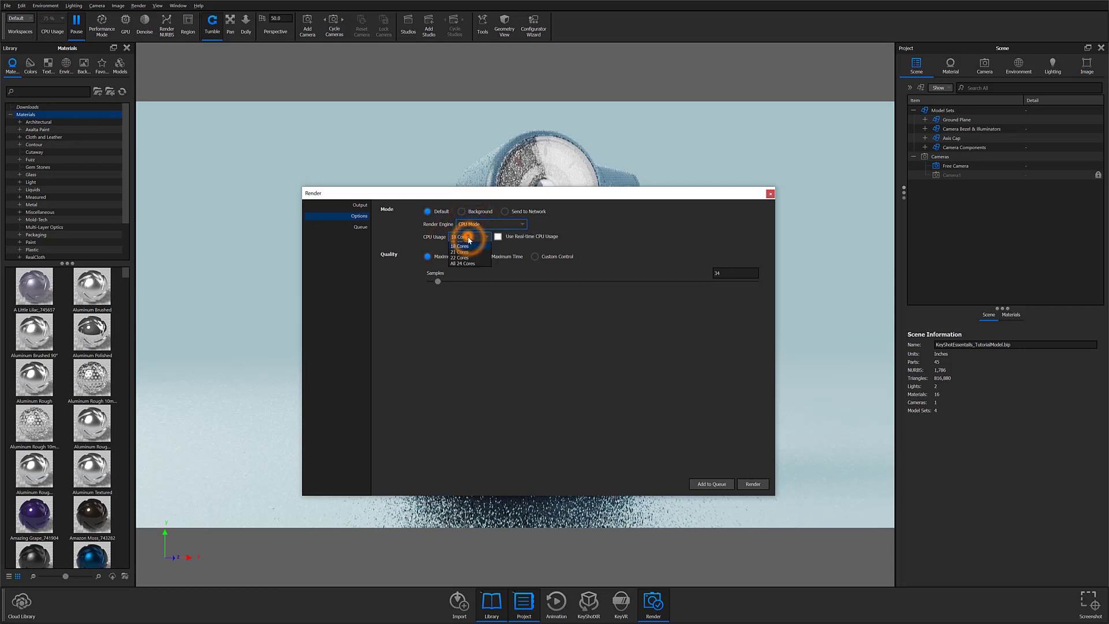
left_click(498, 237)
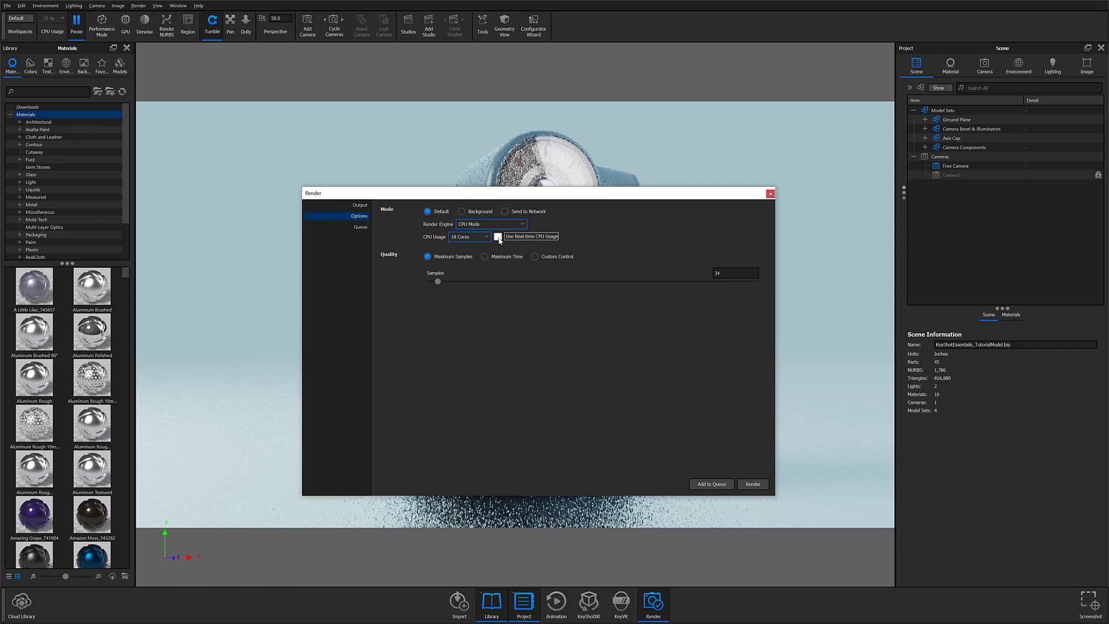
left_click(451, 256)
left_click(518, 257)
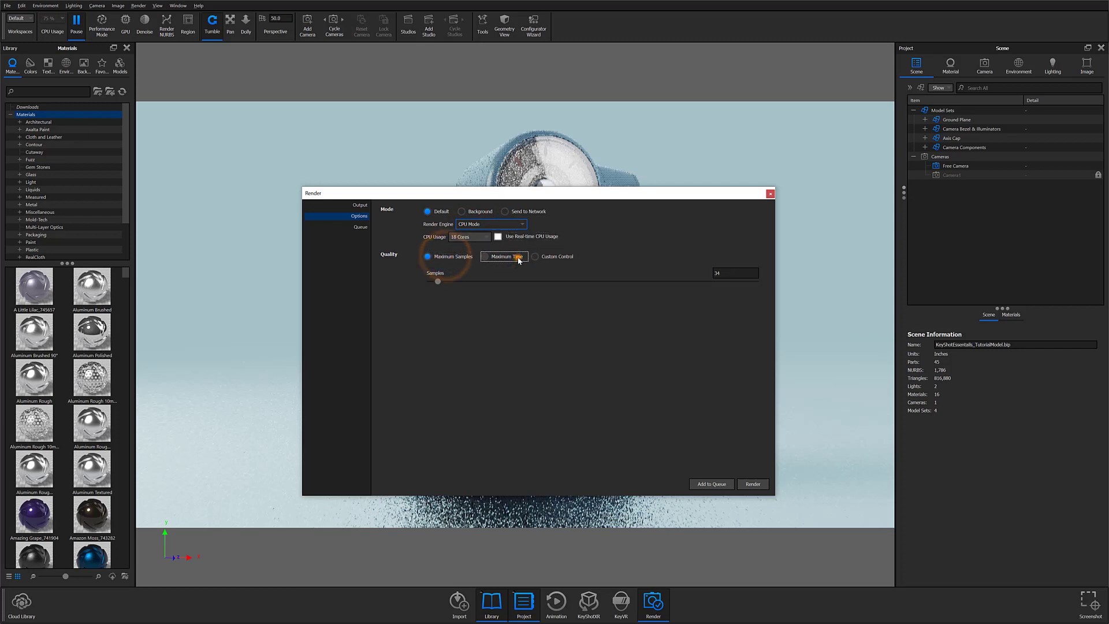
Step: Choose Maximum Samples and drag the sample count to about 1493, then about 262
left_click(540, 257)
left_click(515, 257)
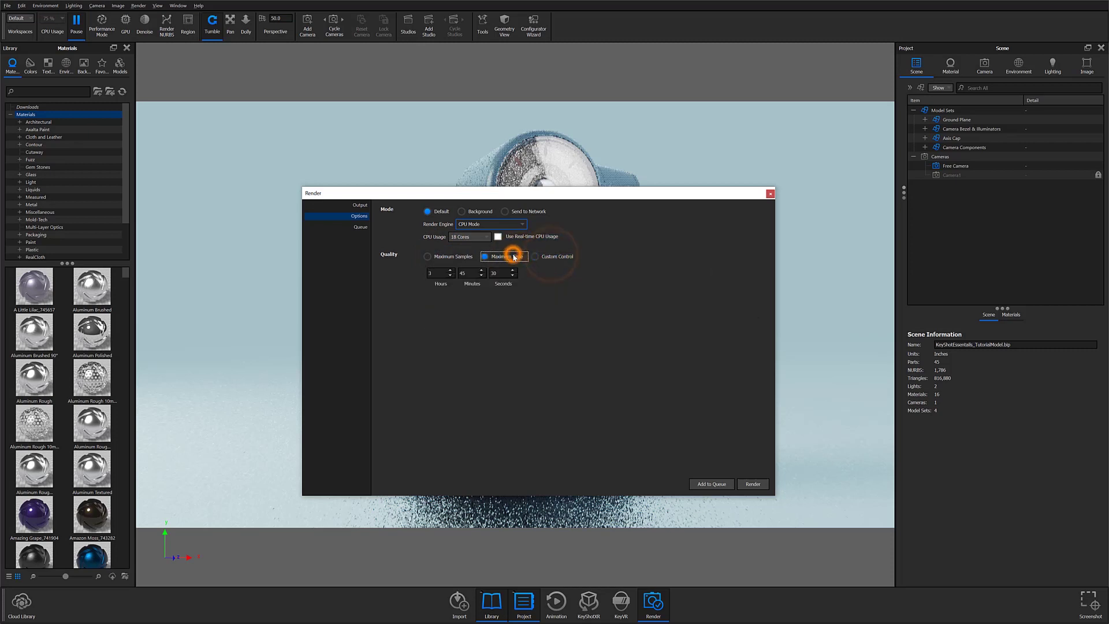
left_click(456, 257)
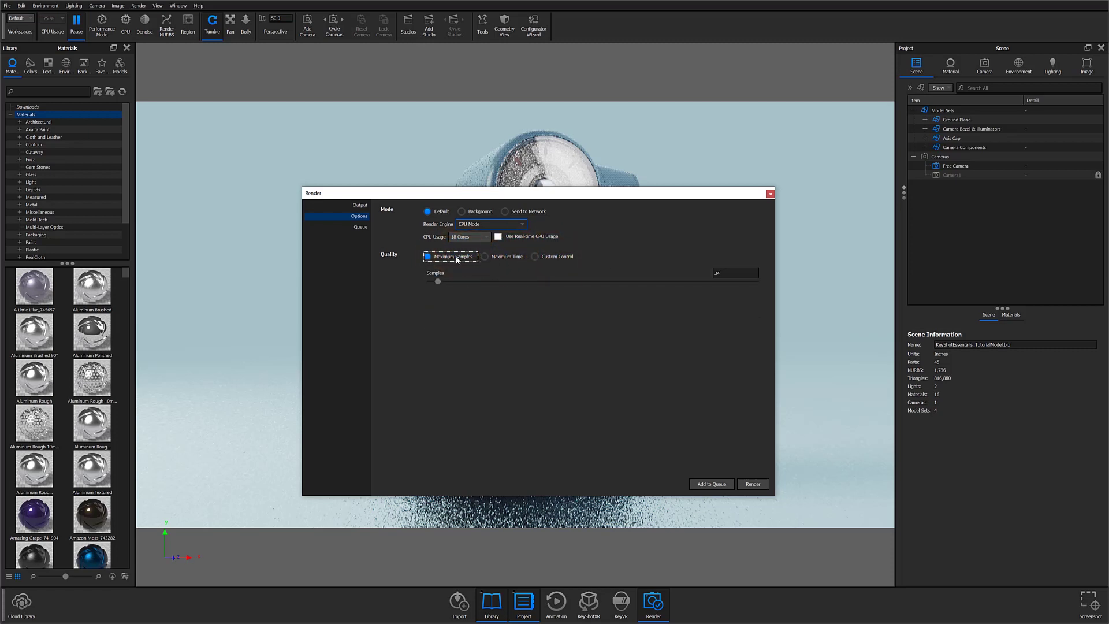
left_click_drag(441, 281, 750, 327)
left_click_drag(635, 327, 478, 324)
Step: Enter sample counts 200, 400 and 1400, reduce to 64, then choose Maximum Time
left_click(722, 272)
type("200")
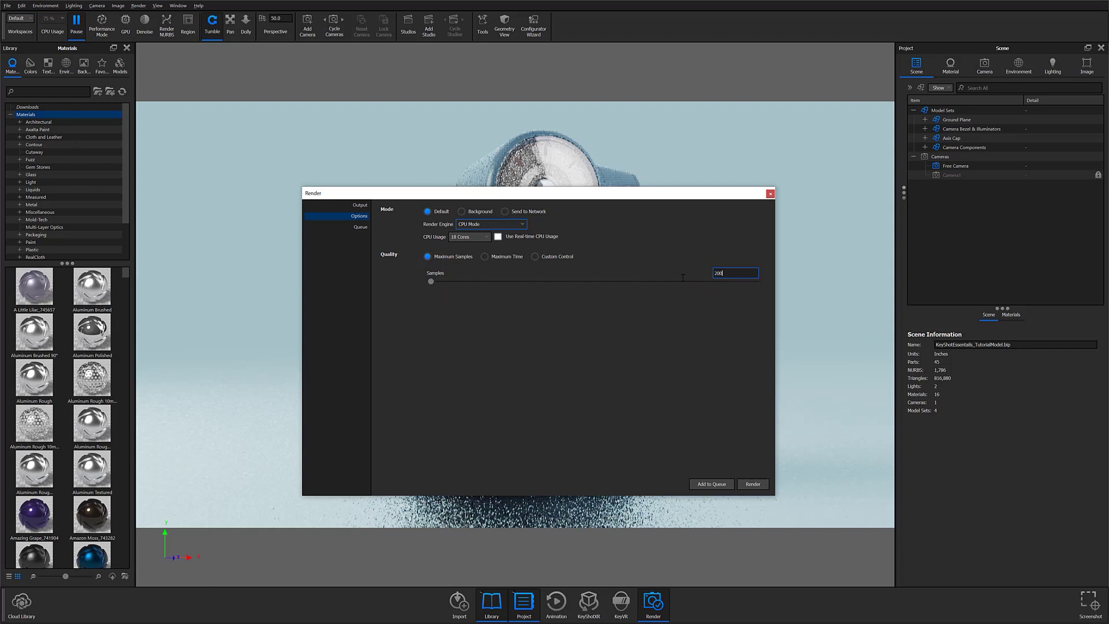
key("Return")
key("Return")
type("1400")
key("Return")
key("Return")
left_click_drag(473, 284, 444, 287)
left_click(485, 256)
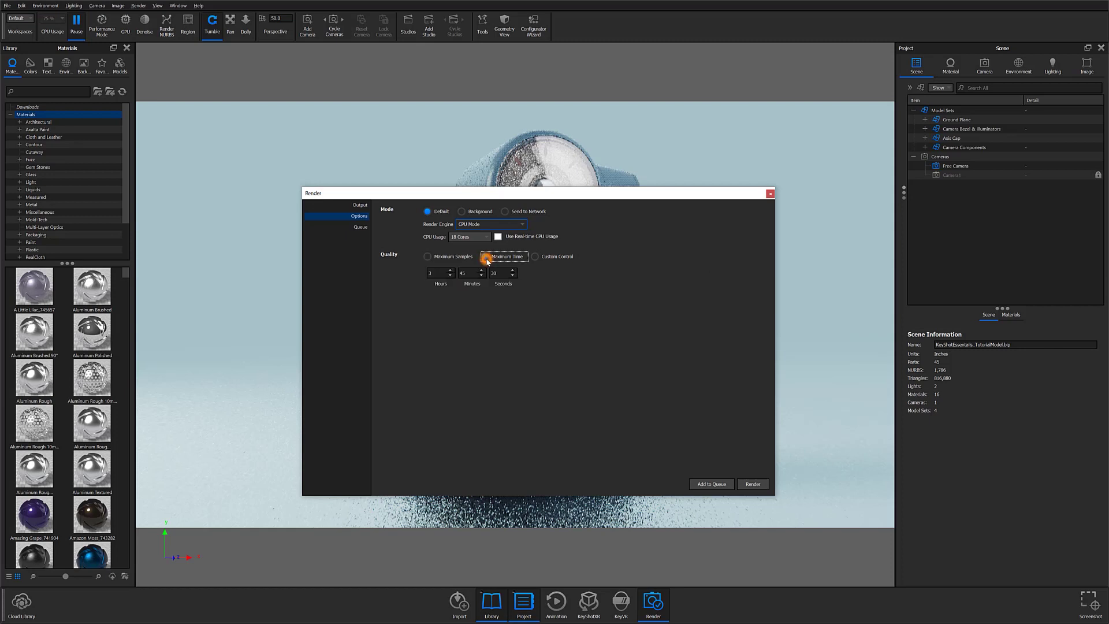
Step: Enter a trial time limit of 5 hours and 44 minutes
double_click(438, 272)
type("5")
double_click(472, 275)
type("44")
Step: Change the time limit to 0 h 15 min 0 s and choose Custom Control quality
double_click(443, 273)
type("0")
double_click(497, 273)
type("0")
double_click(481, 272)
type("15")
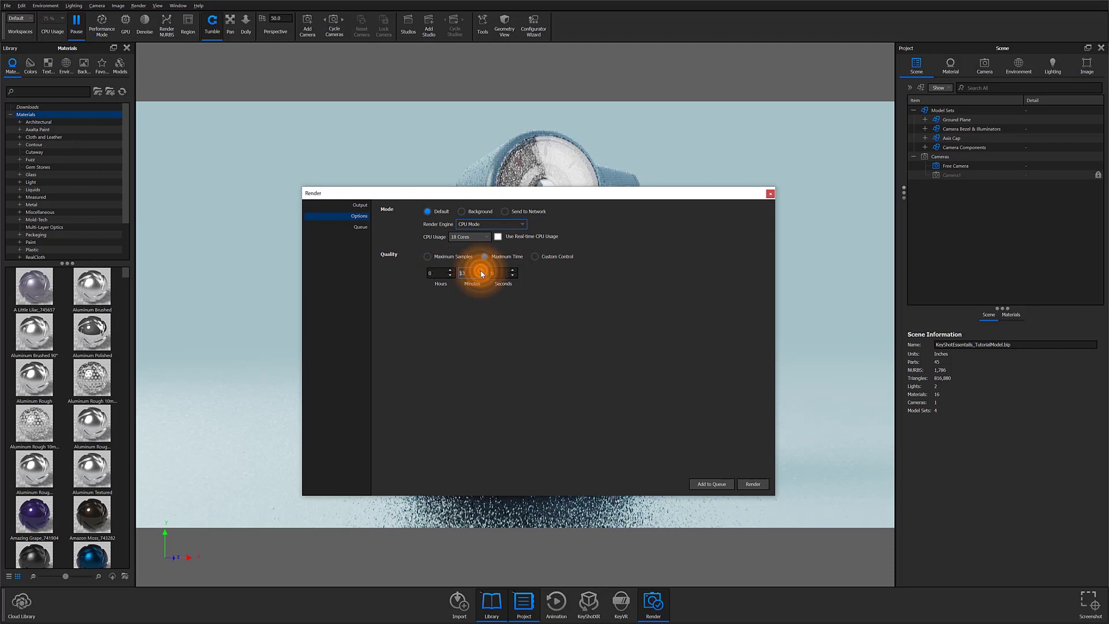
left_click(534, 256)
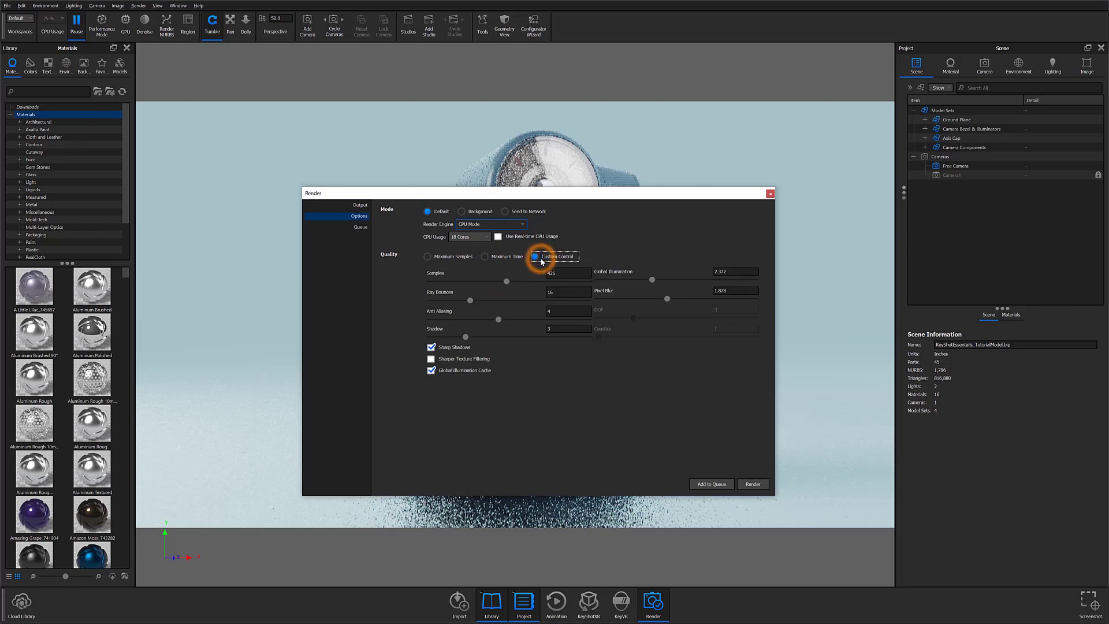
Step: Set custom quality to 471 samples, 13 ray bounces and anti-aliasing 5
left_click_drag(508, 282, 514, 321)
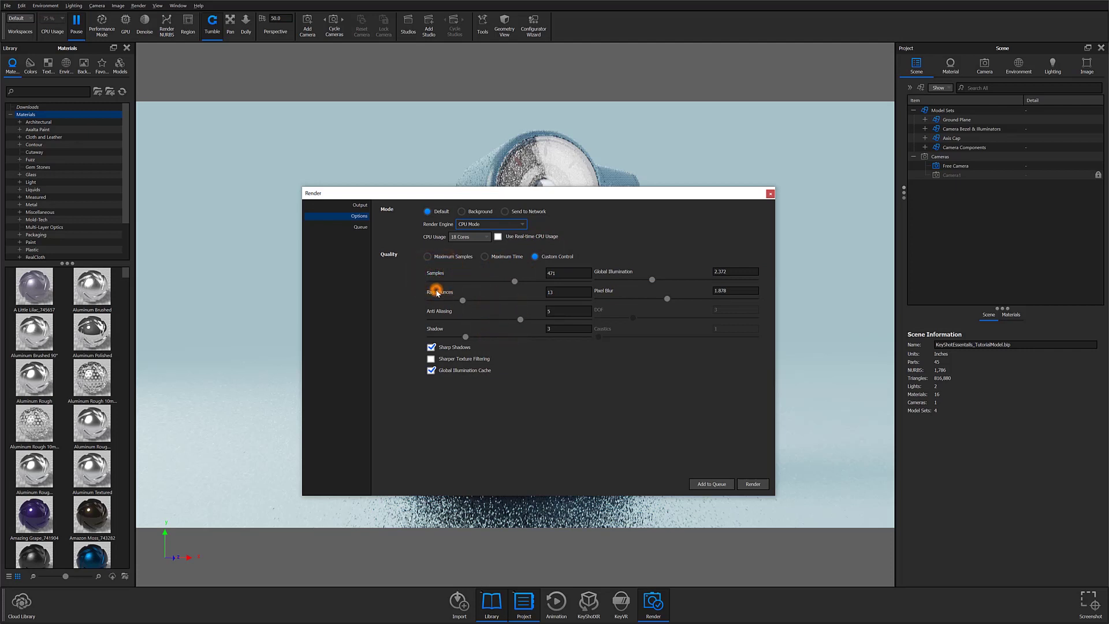
left_click(437, 312)
left_click(438, 328)
left_click(596, 273)
Step: Keep Sharp Shadows and GI Cache on, Sharper Texture Filtering off, and start the render
left_click(431, 347)
left_click(431, 358)
left_click(430, 371)
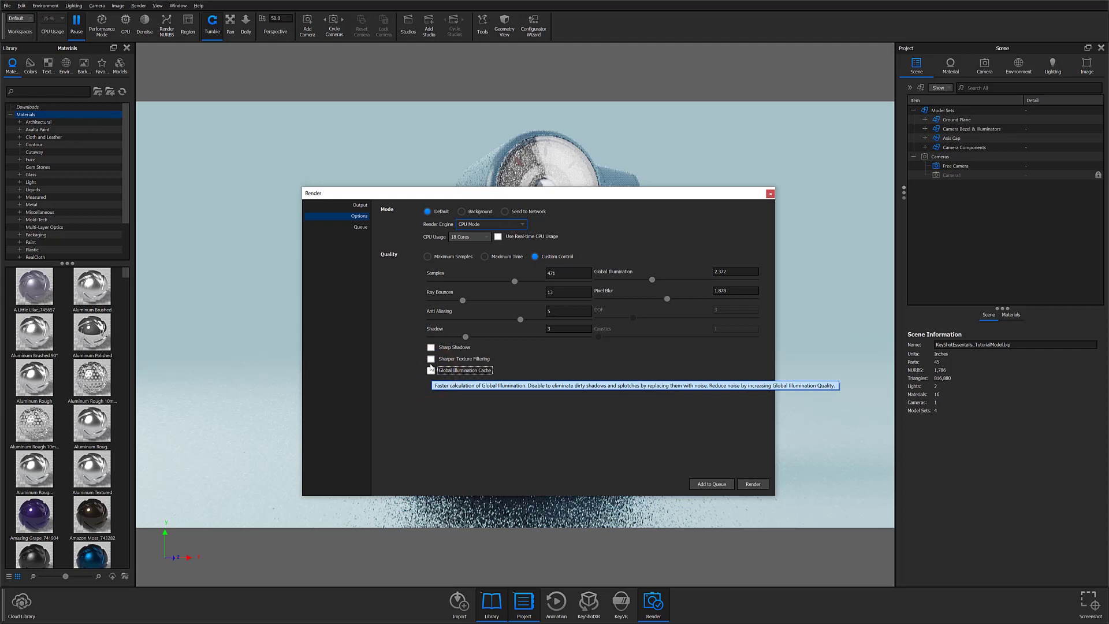
left_click(431, 347)
left_click(430, 370)
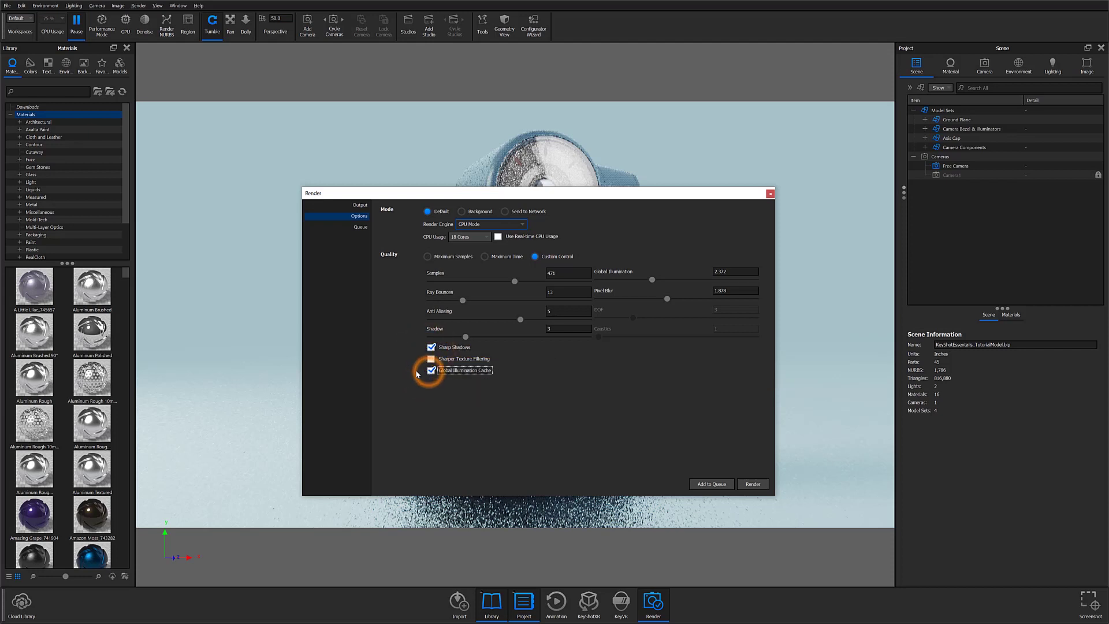
left_click(432, 360)
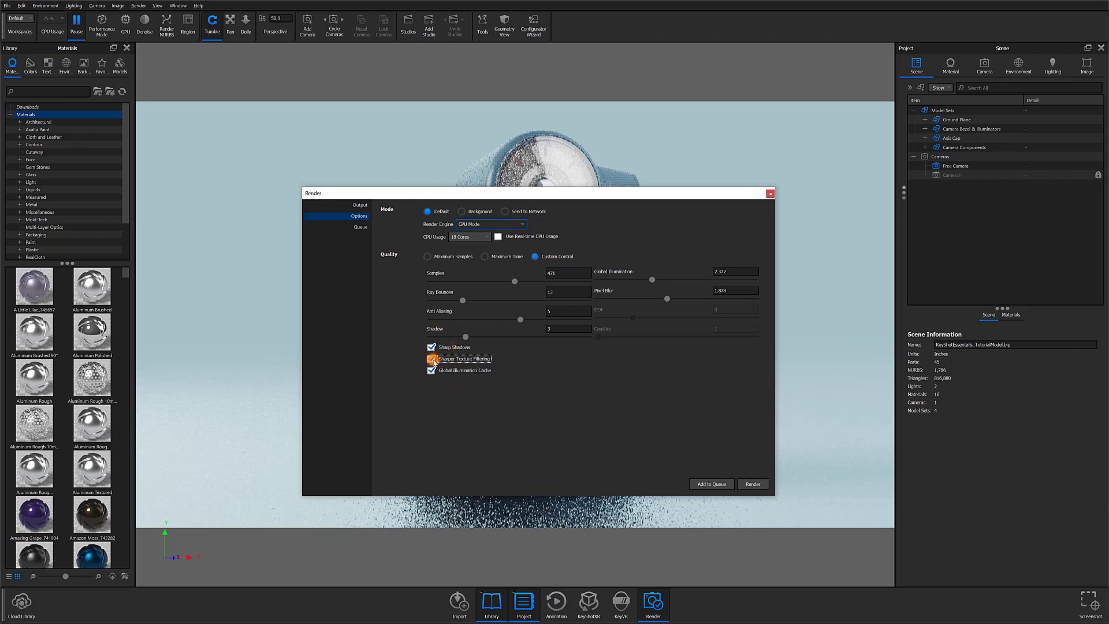
left_click(432, 359)
left_click(767, 484)
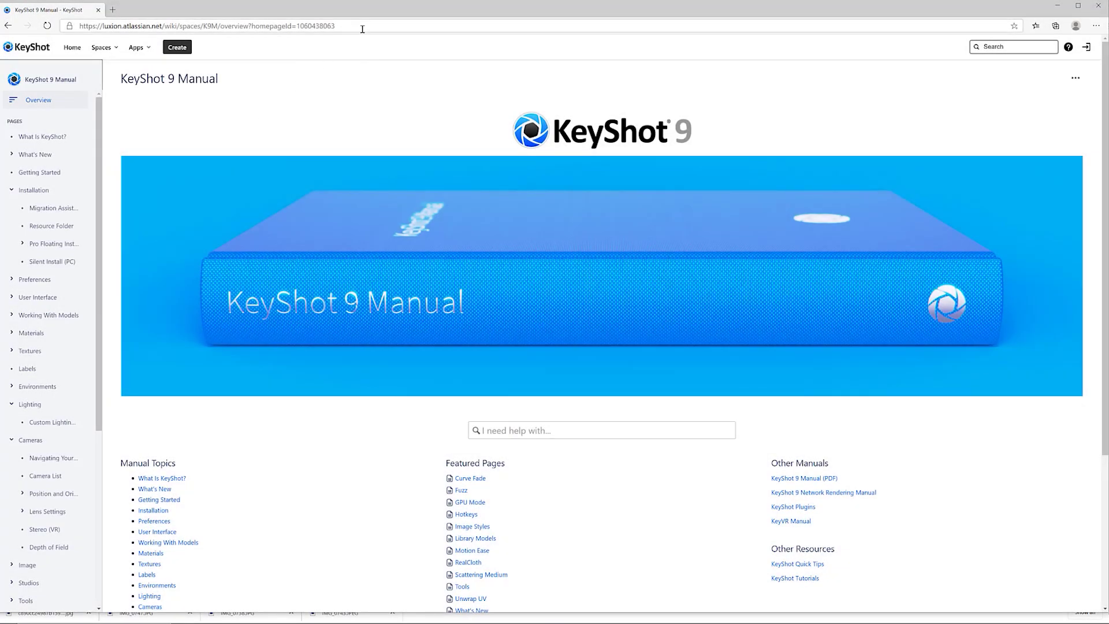
Step: Open the RealCloth page of the KeyShot 9 Manual and jump to its quick-tips video
left_click(364, 27)
scroll(641, 462, "down", 3)
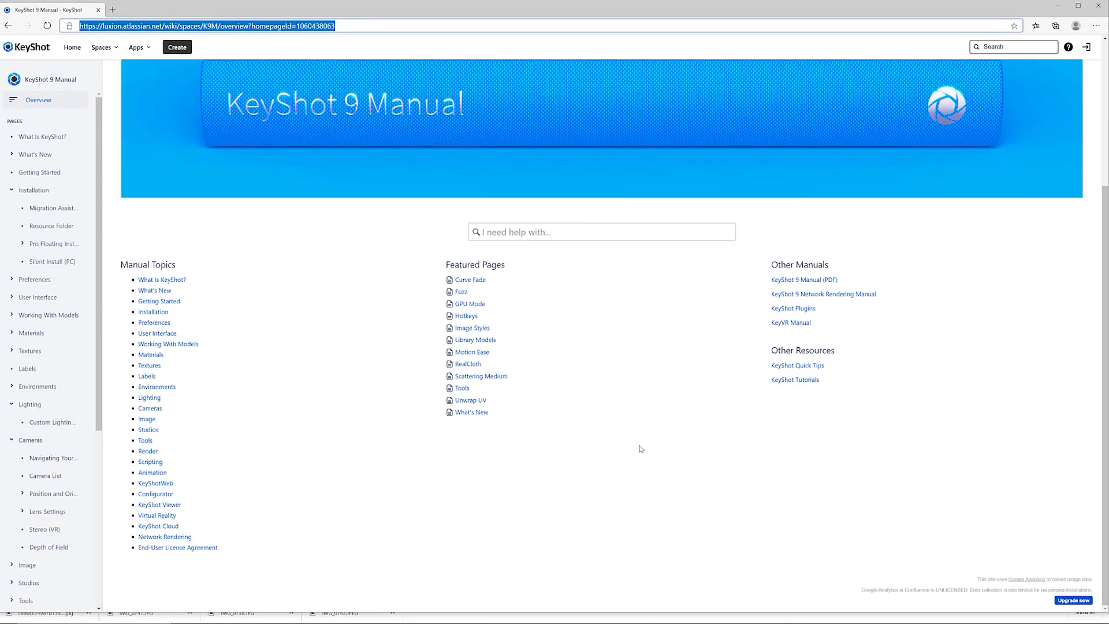
left_click(464, 370)
scroll(464, 370, "down", 15)
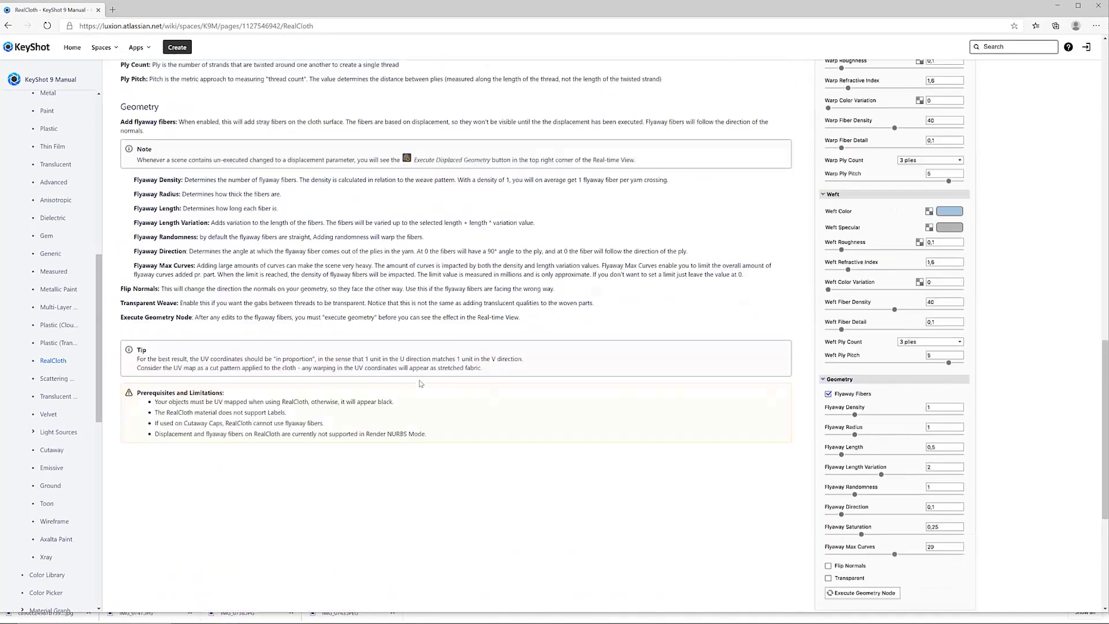
scroll(120, 245, "up", 10)
left_click_drag(120, 244, 341, 305)
scroll(340, 305, "up", 15)
left_click(837, 215)
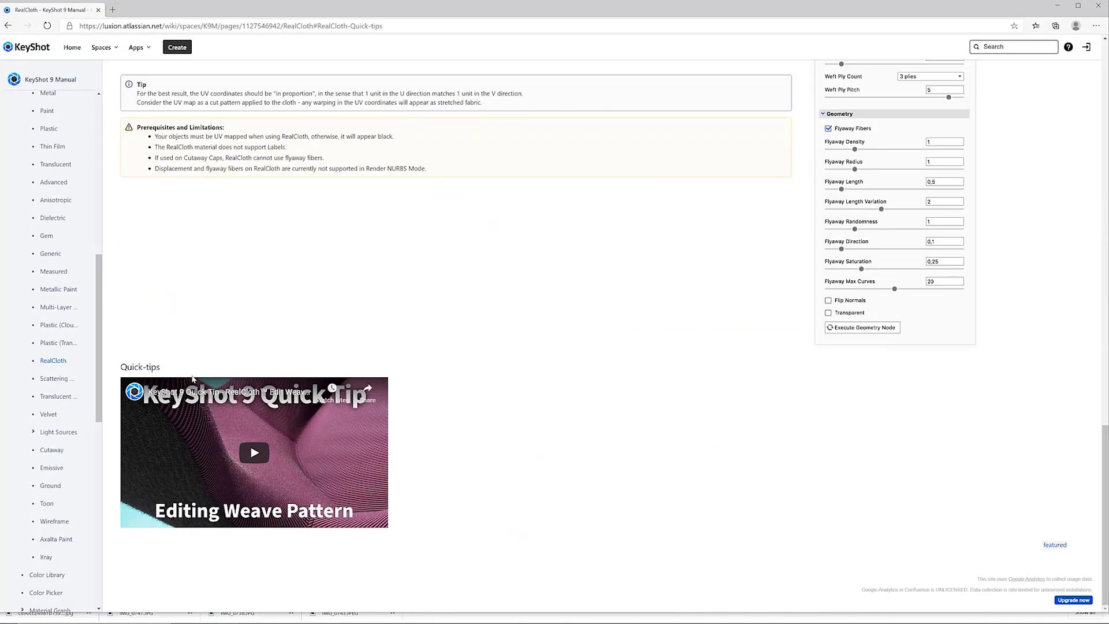
Step: Browse the Generic, Dielectric and Getting Started manual pages
left_click(50, 253)
left_click(53, 217)
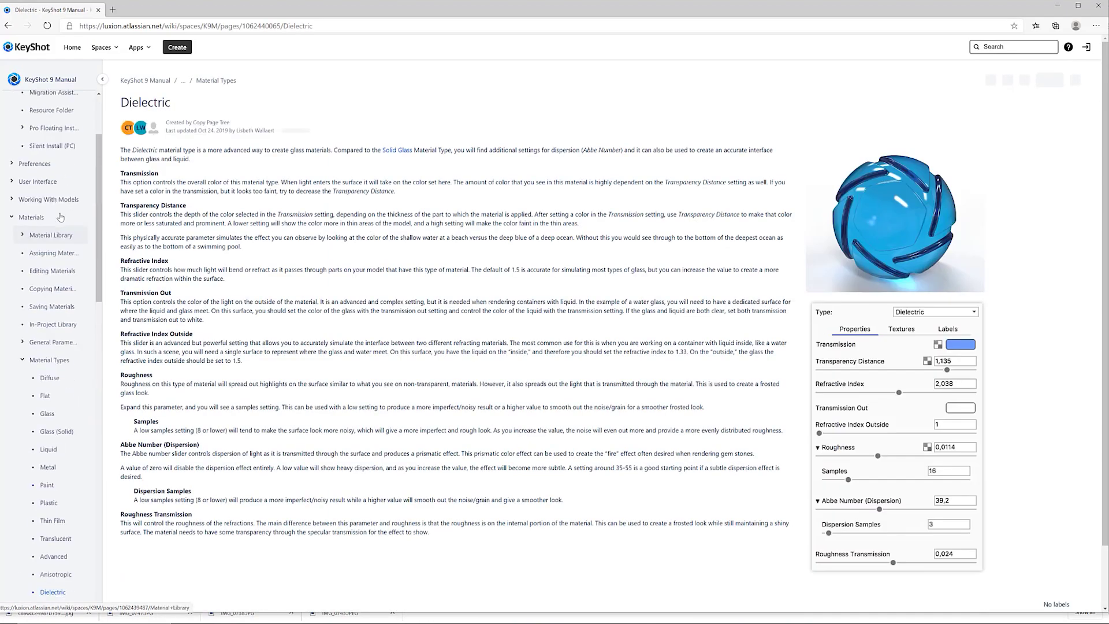
left_click(40, 172)
scroll(467, 403, "down", 20)
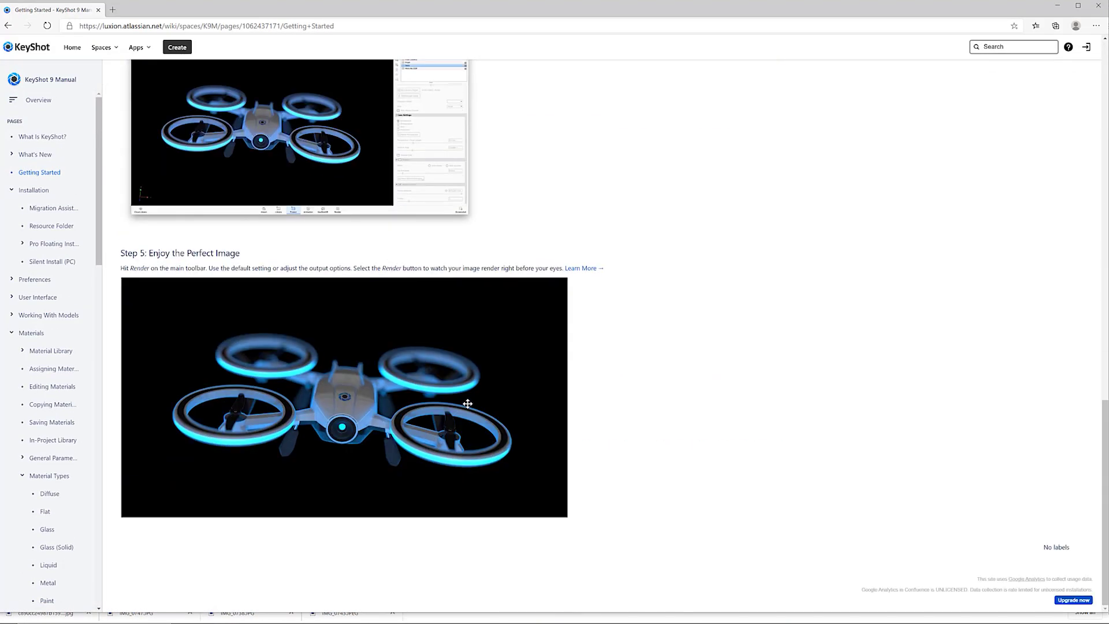
scroll(467, 403, "up", 20)
scroll(467, 403, "down", 5)
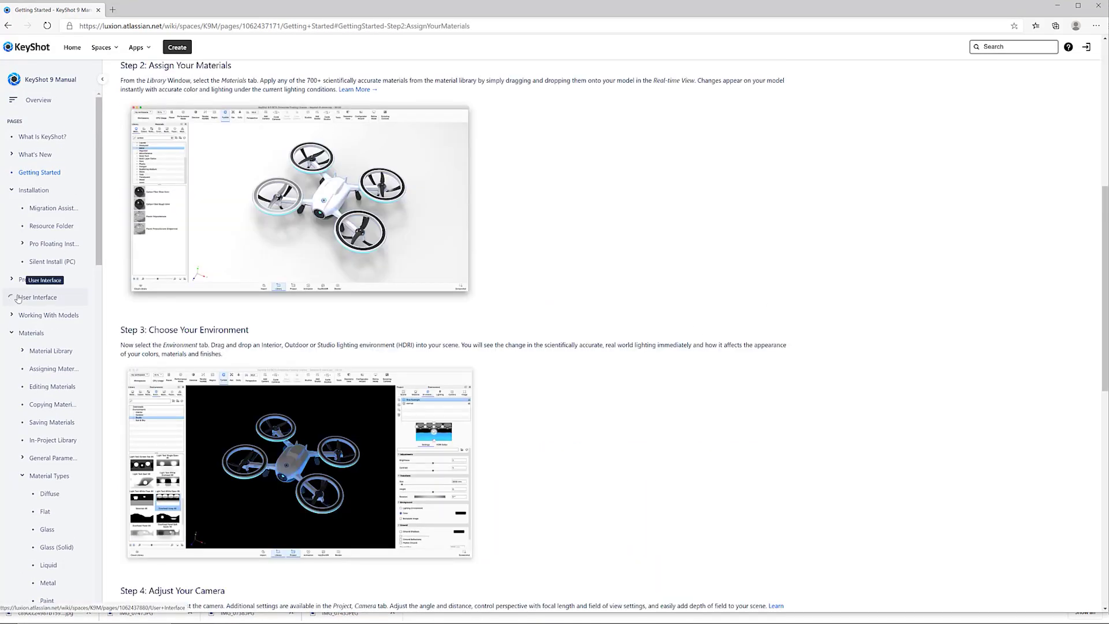
Step: View the Hiding And Showing Parts page under Working With Models
left_click(41, 315)
left_click(840, 254)
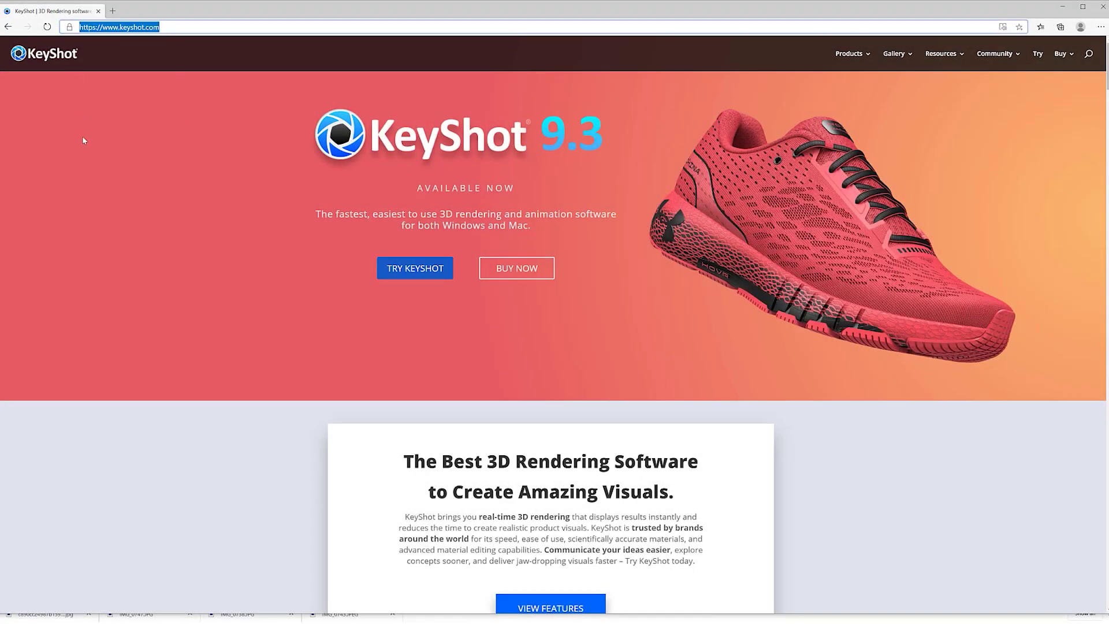
mouse_move(924, 55)
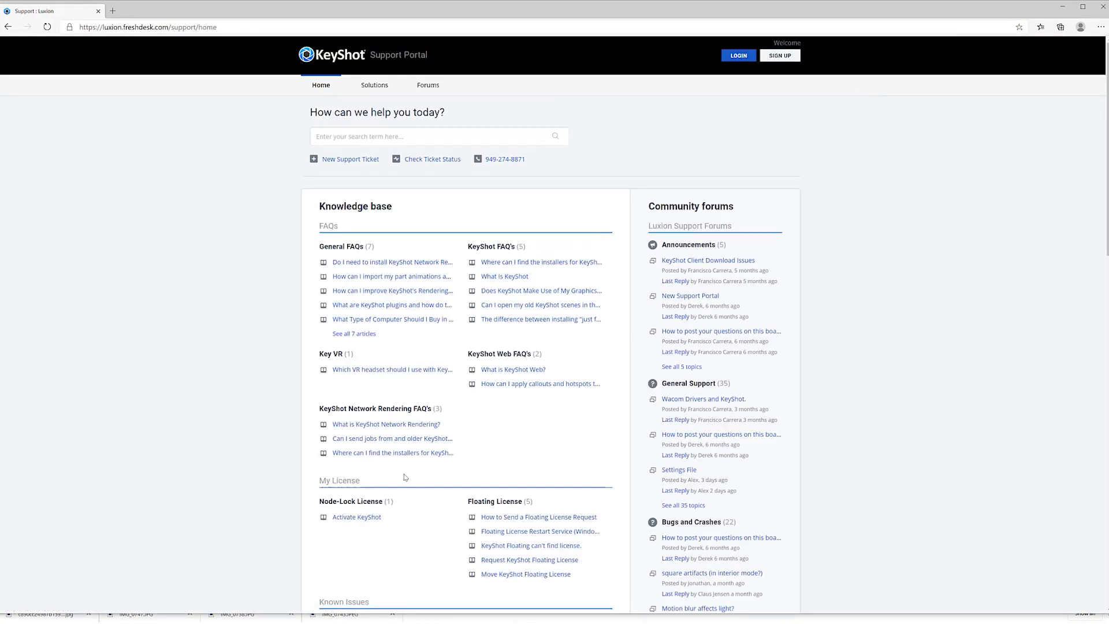
scroll(525, 422, "down", 15)
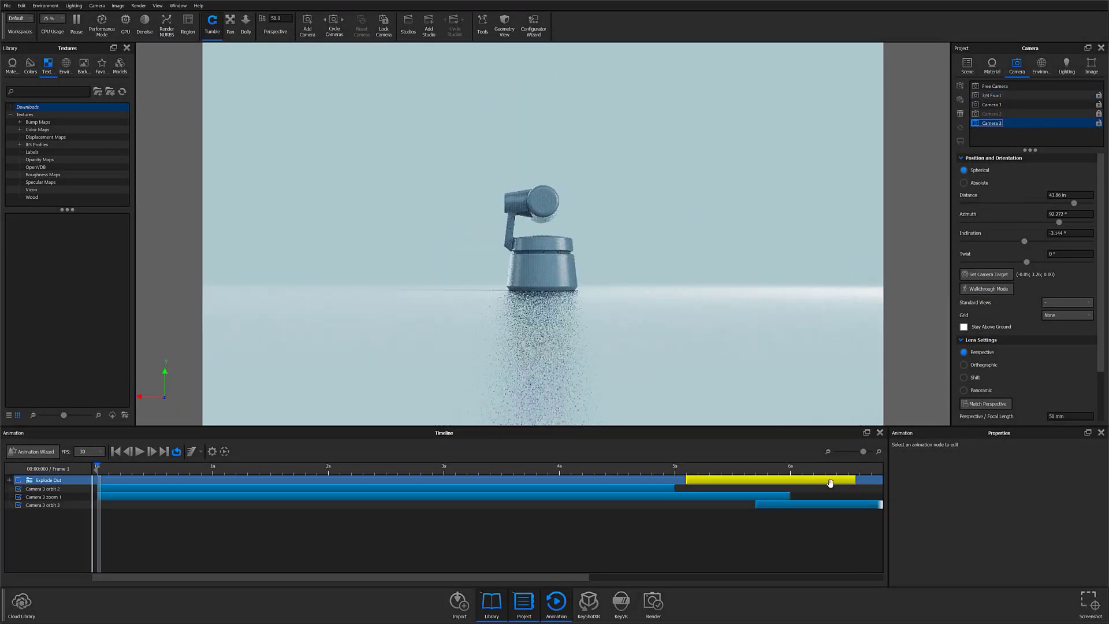
Step: Zoom out the timeline, scrub the camera moves, and inspect the Clear Lens Protector translation at frame 174
left_click_drag(869, 457, 861, 453)
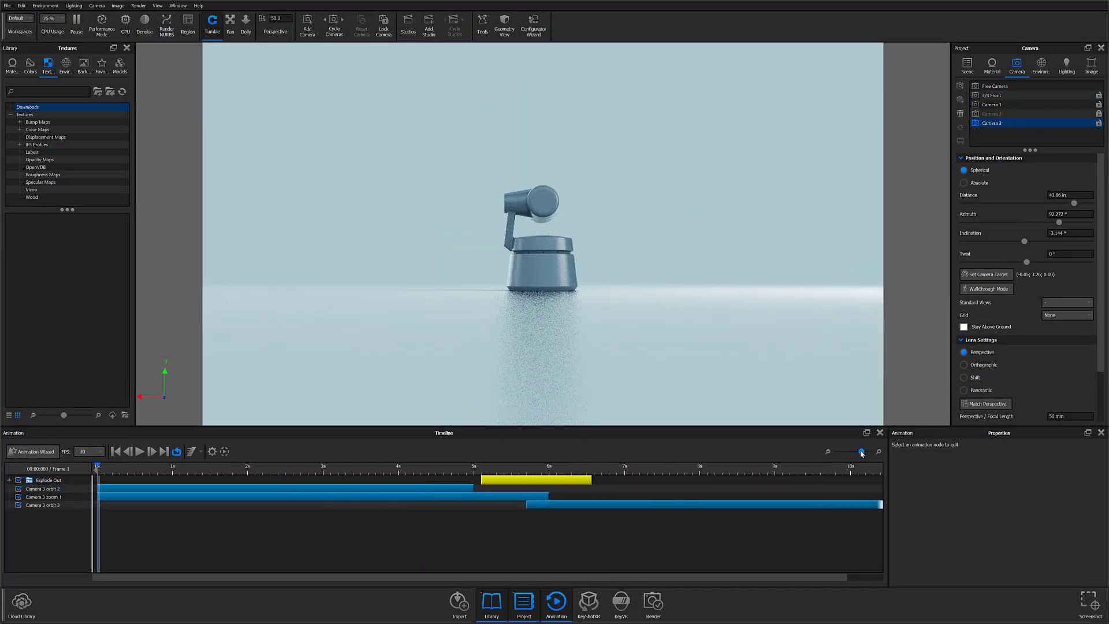
left_click_drag(428, 466, 322, 477)
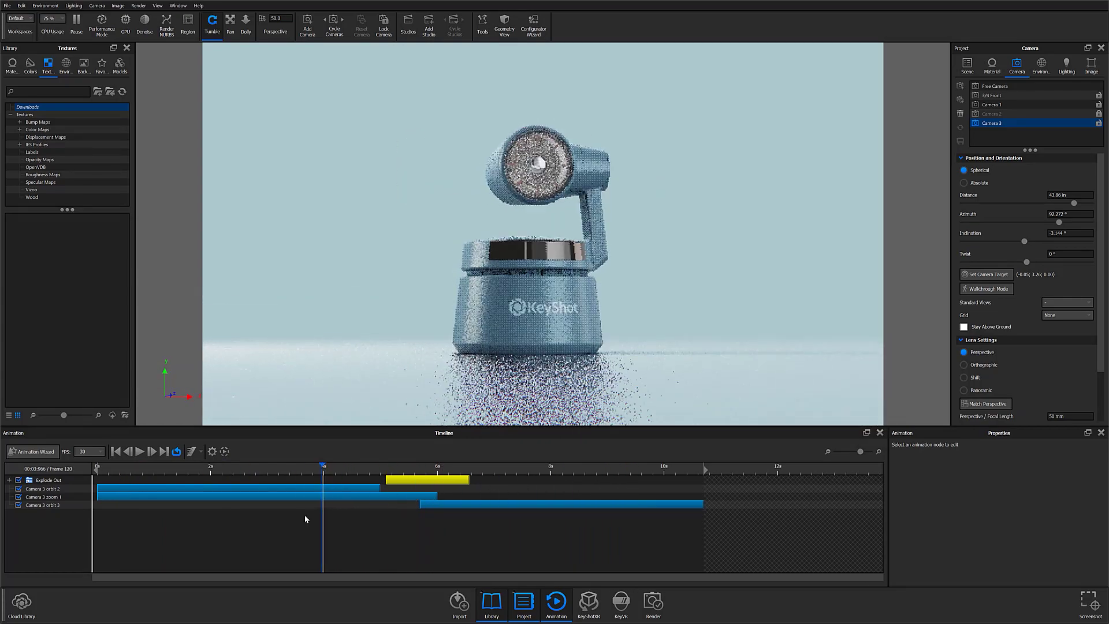
left_click(47, 480)
left_click(9, 480)
left_click(61, 489)
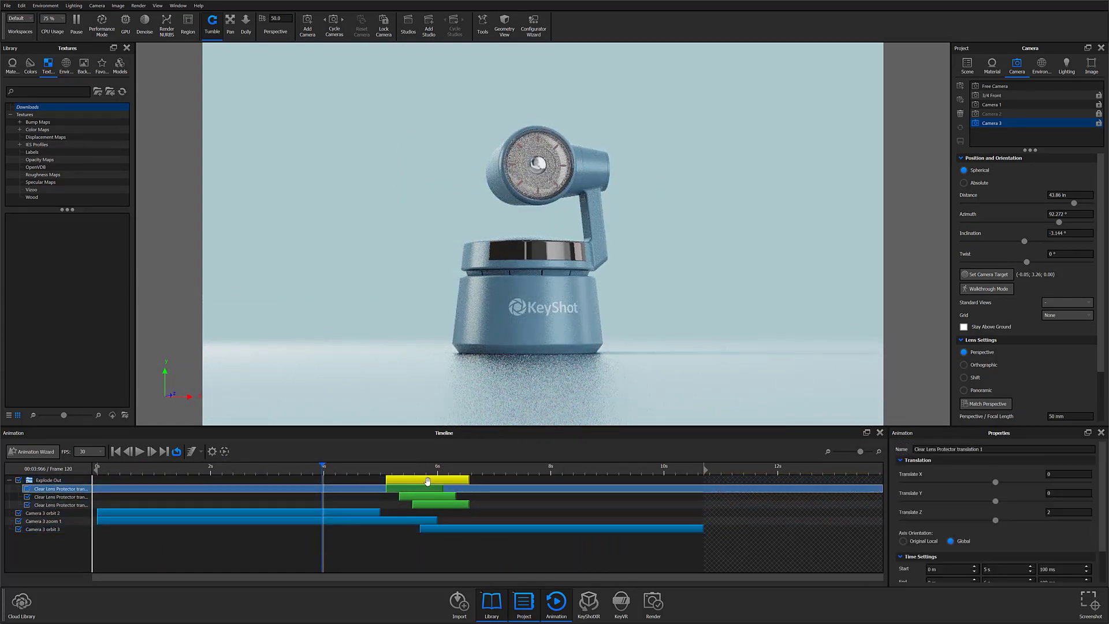
left_click_drag(435, 467, 425, 466)
Step: Move the Explode Out mirror clip to start at 10 s and preview the timing around frame 289
left_click(48, 480)
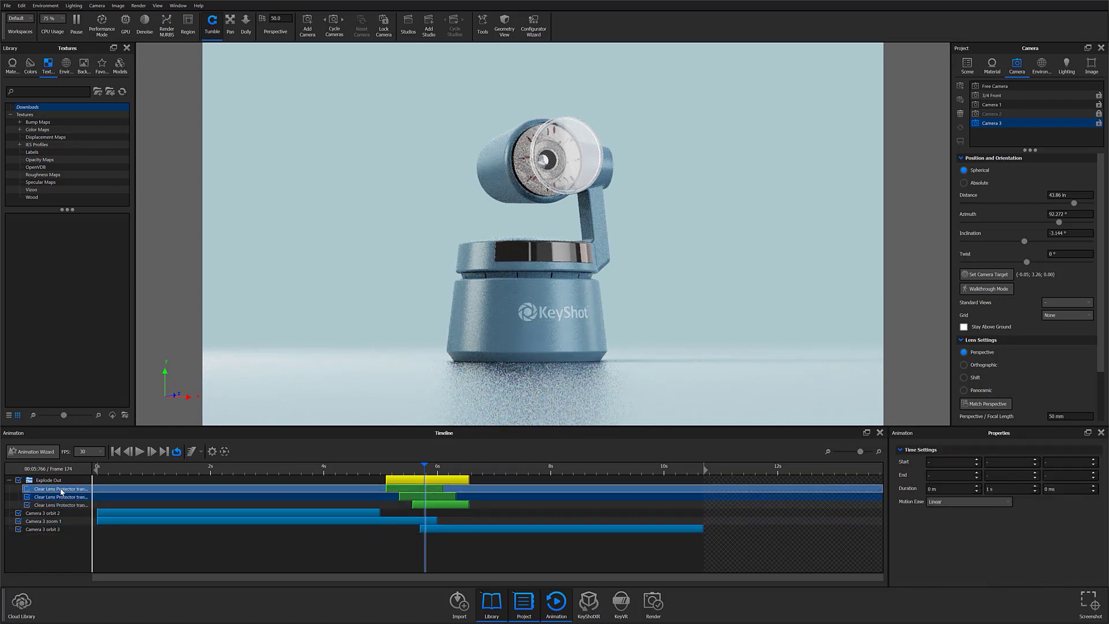
left_click(9, 480)
left_click(452, 481)
left_click_drag(499, 513, 698, 514)
left_click_drag(301, 467, 778, 472)
left_click_drag(666, 472, 489, 472)
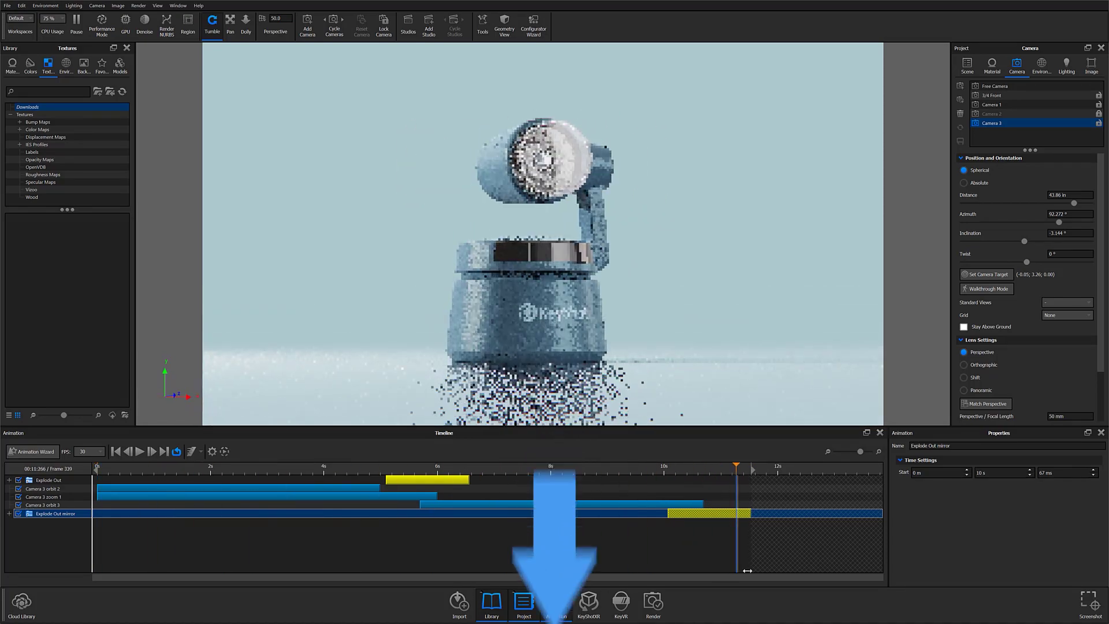